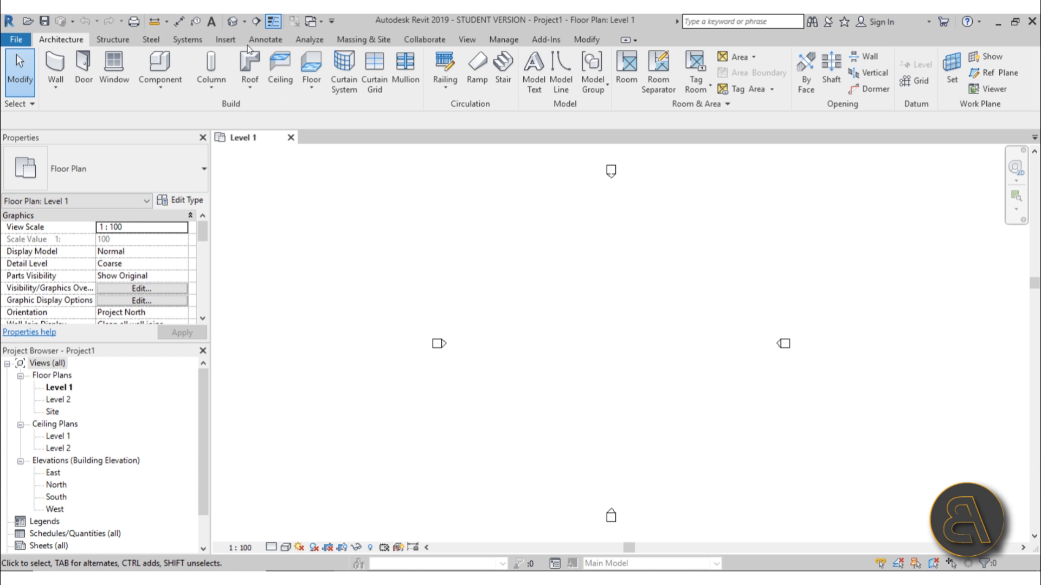
# - Minimise Revit and open the test PDF from the desktop in Photoshop using the default page import settings
pyautogui.click(225, 39)
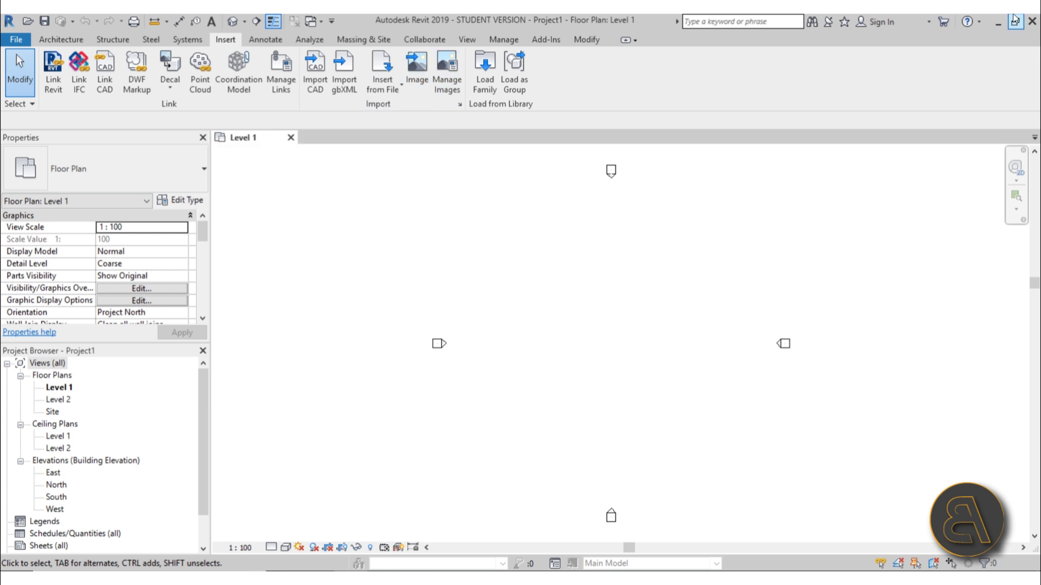
pyautogui.click(998, 25)
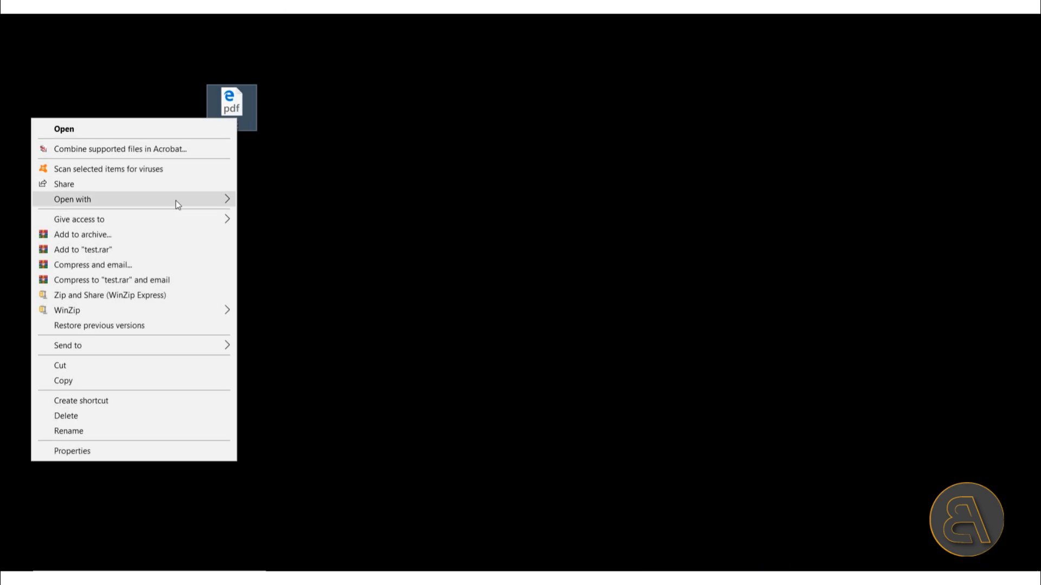
pyautogui.moveTo(175, 200)
pyautogui.click(282, 247)
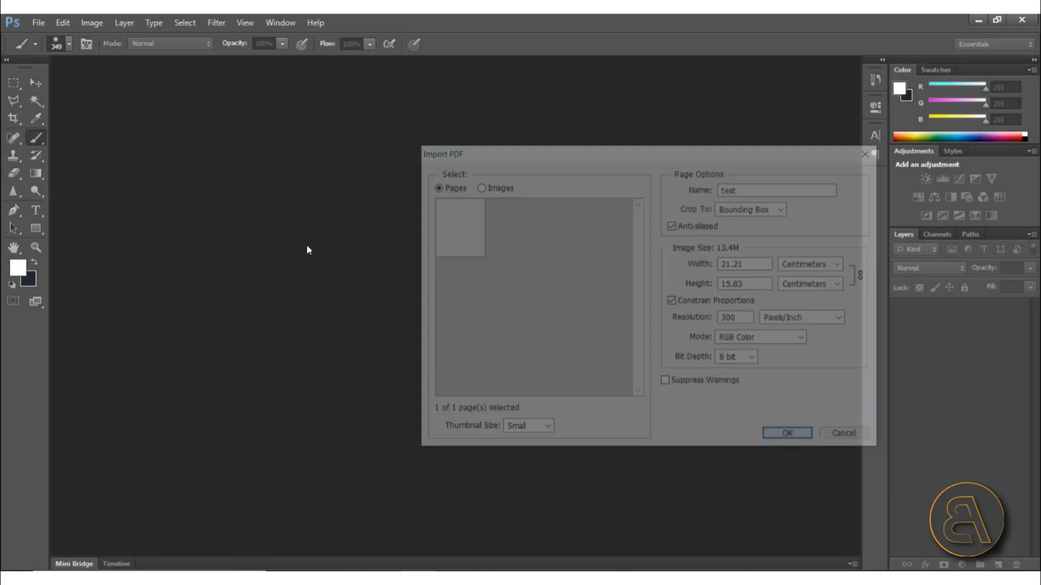
pyautogui.click(817, 442)
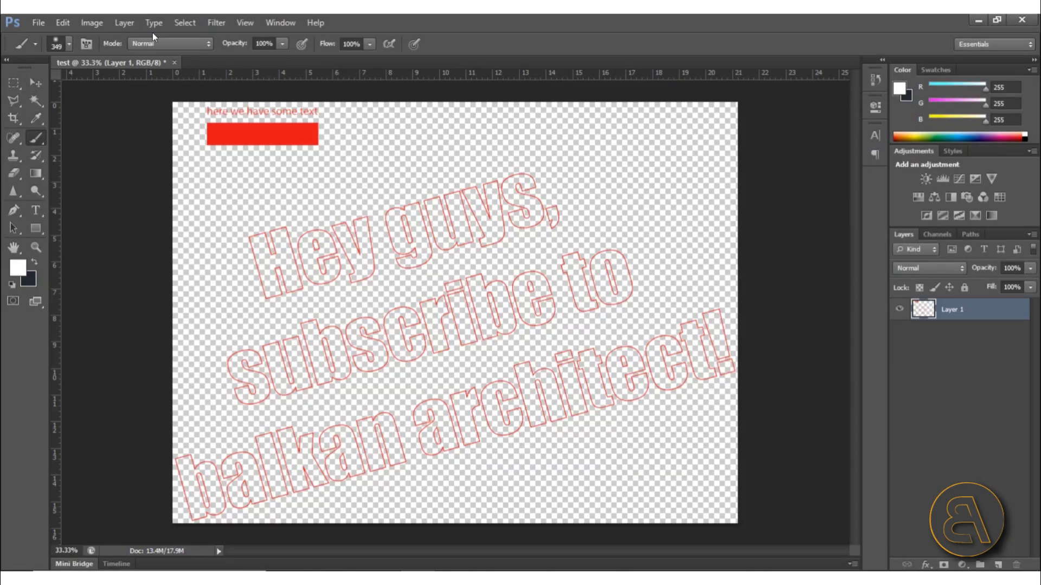
# - Save the page to the desktop as a JPEG named test and close Photoshop to return to Revit
pyautogui.click(38, 22)
pyautogui.click(70, 184)
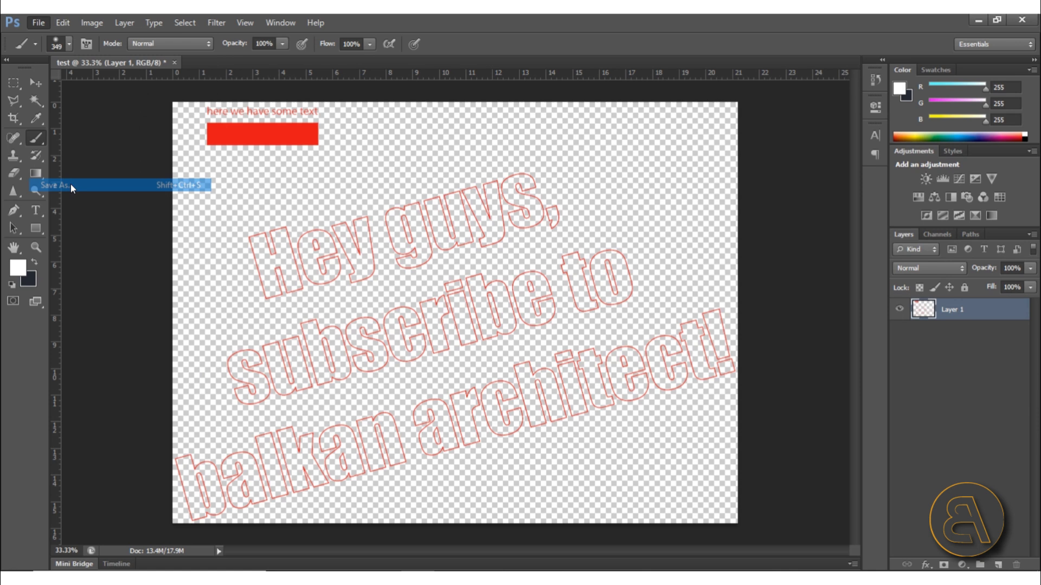
pyautogui.moveTo(812, 156); pyautogui.dragTo(420, 40)
pyautogui.click(300, 127)
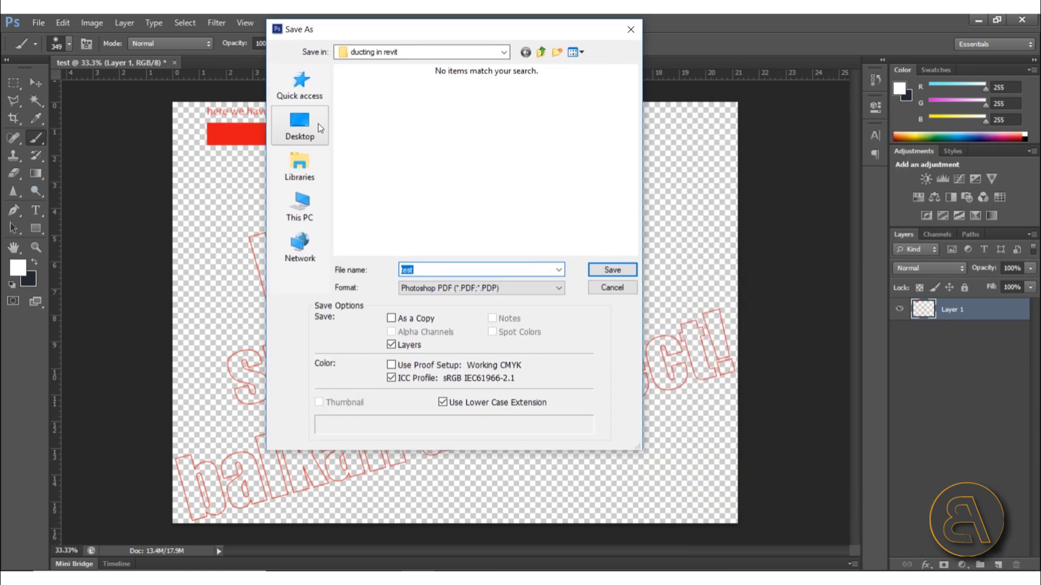
pyautogui.click(433, 291)
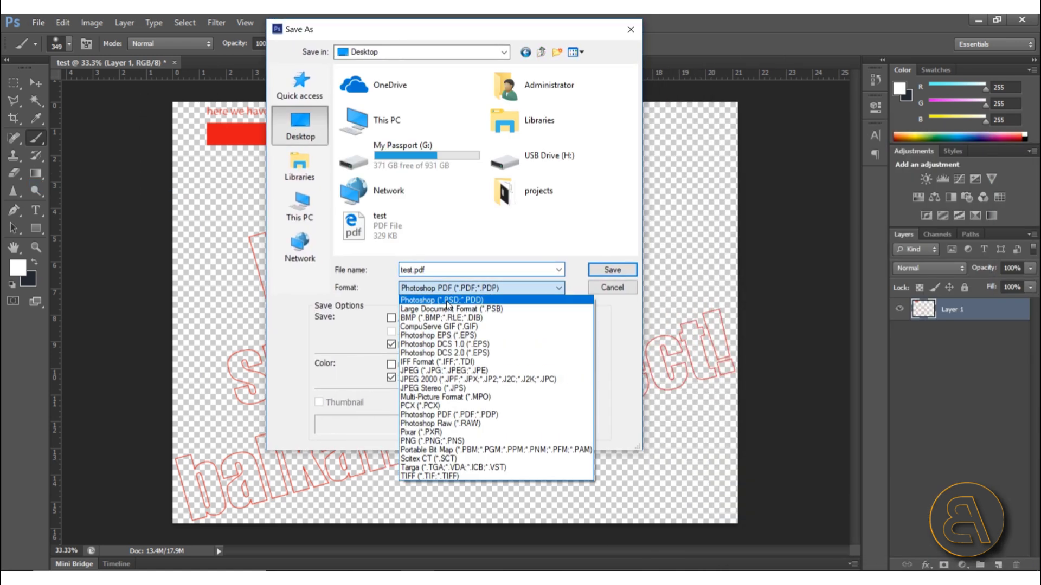
pyautogui.click(428, 372)
pyautogui.click(612, 270)
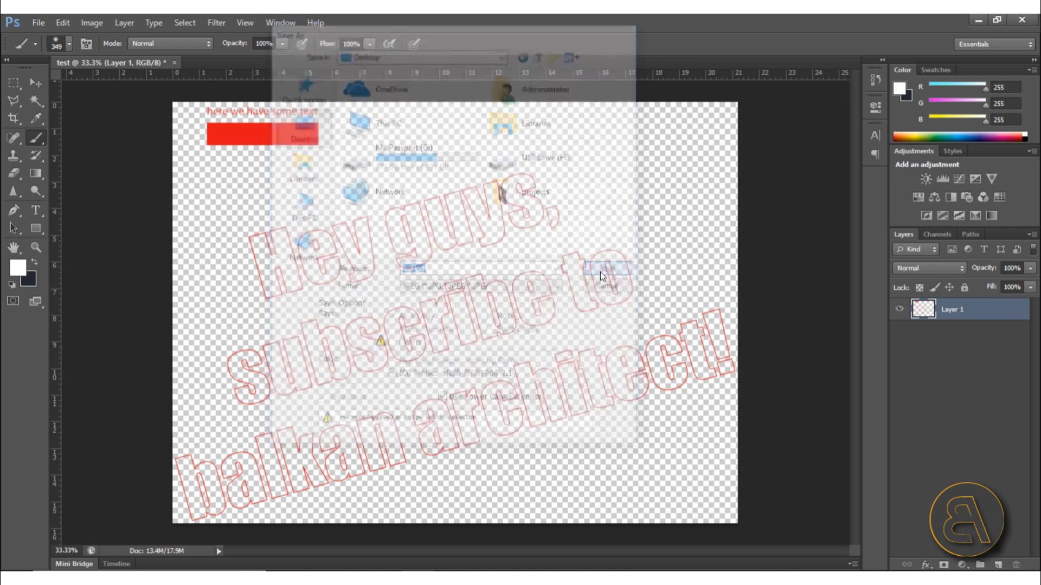
pyautogui.click(730, 209)
pyautogui.click(1022, 20)
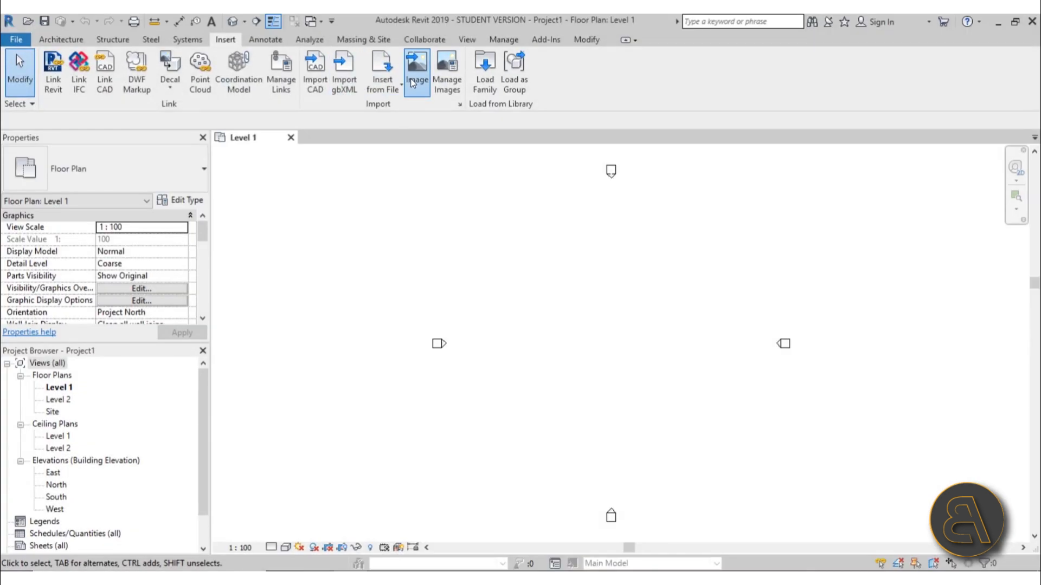
# - Import the test.jpg image from the desktop and place it in the Level 1 plan centred between the elevation markers
pyautogui.click(412, 82)
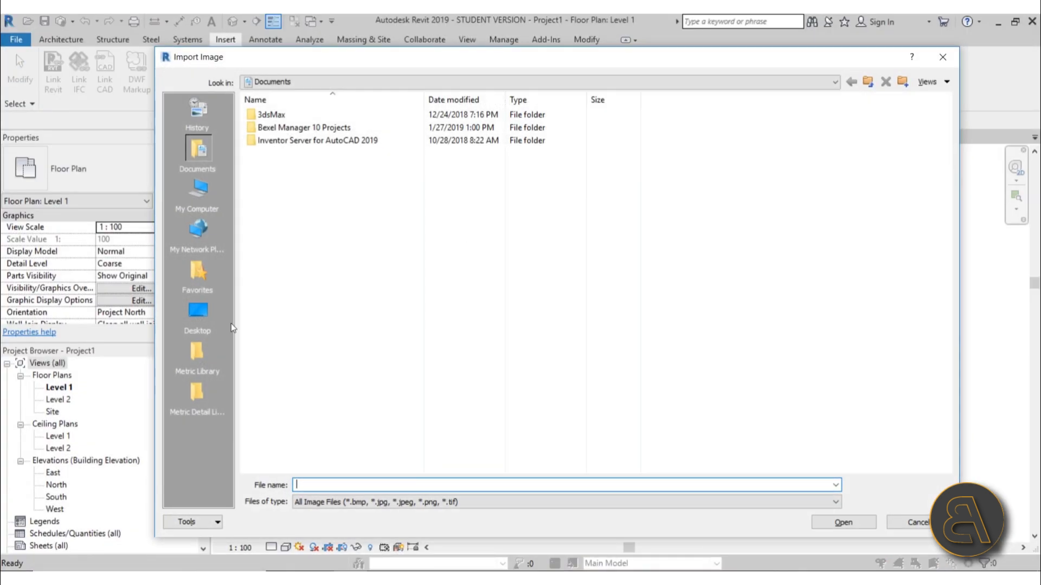
pyautogui.click(198, 313)
pyautogui.click(264, 217)
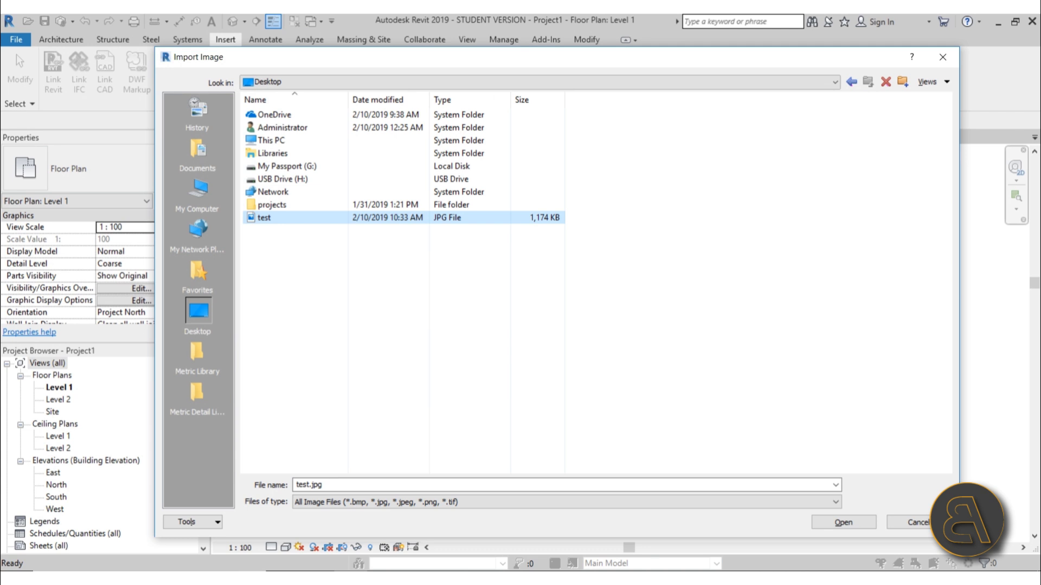
pyautogui.click(862, 523)
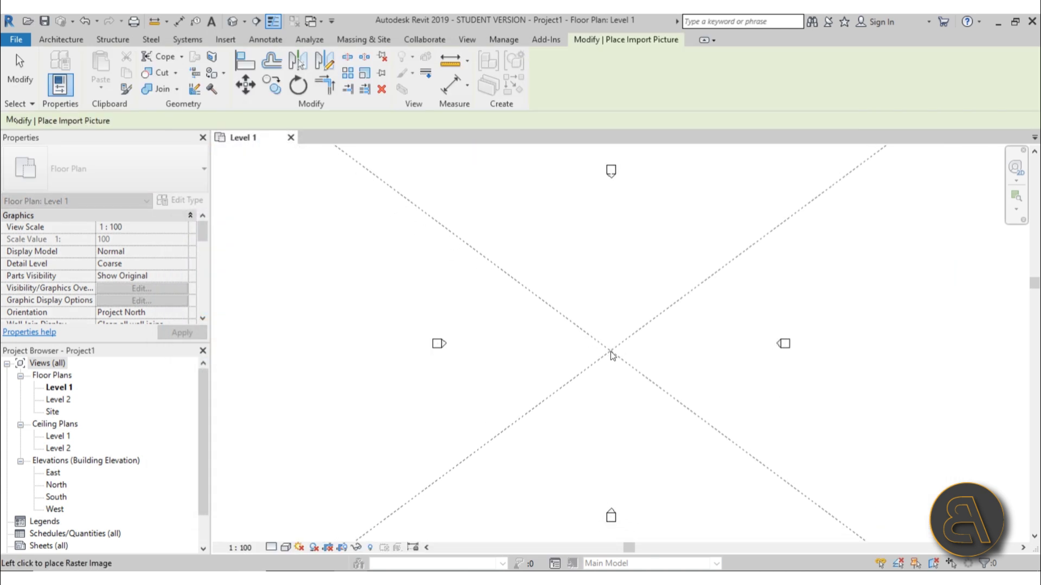
pyautogui.click(611, 353)
pyautogui.scroll(-2, 539, 339)
pyautogui.scroll(1, 794, 347)
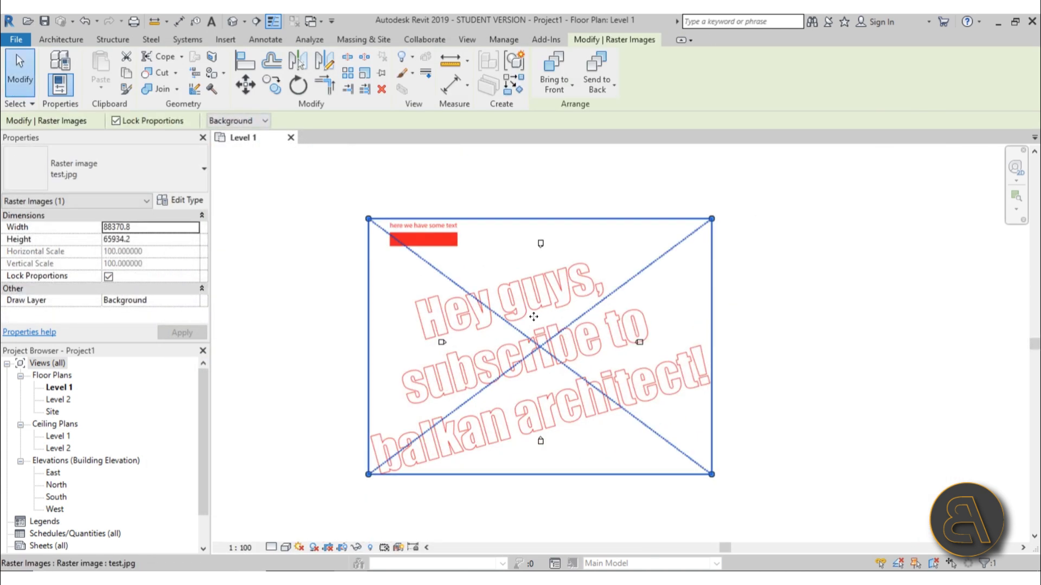
# - Resize the raster image proportionally to about 39052 by 29137 so it fits within the four elevation markers
pyautogui.click(481, 193)
pyautogui.click(509, 296)
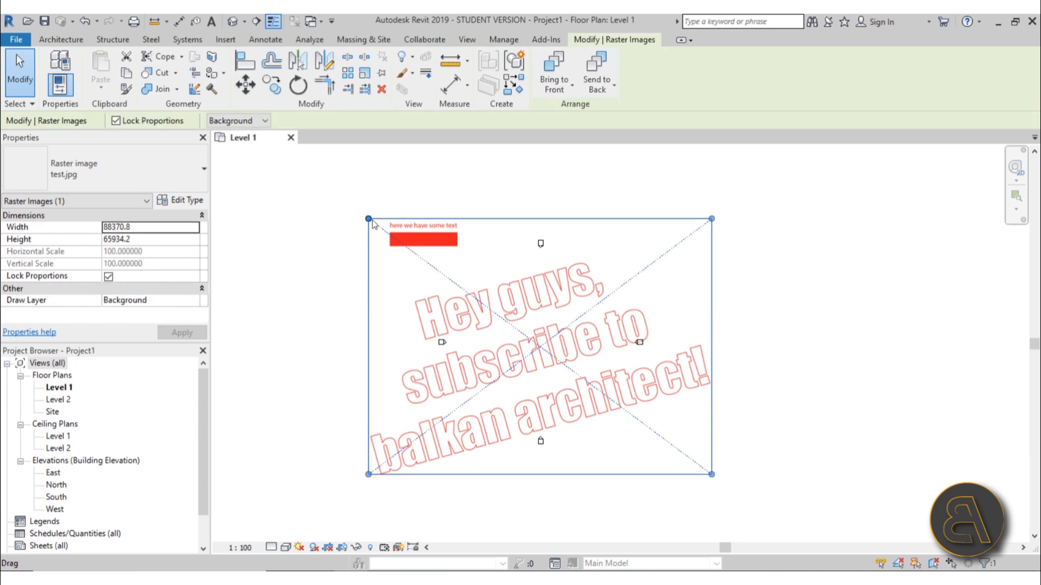
pyautogui.moveTo(369, 219); pyautogui.dragTo(472, 296)
pyautogui.moveTo(712, 474); pyautogui.dragTo(659, 435)
pyautogui.click(664, 438)
pyautogui.scroll(1, 570, 365)
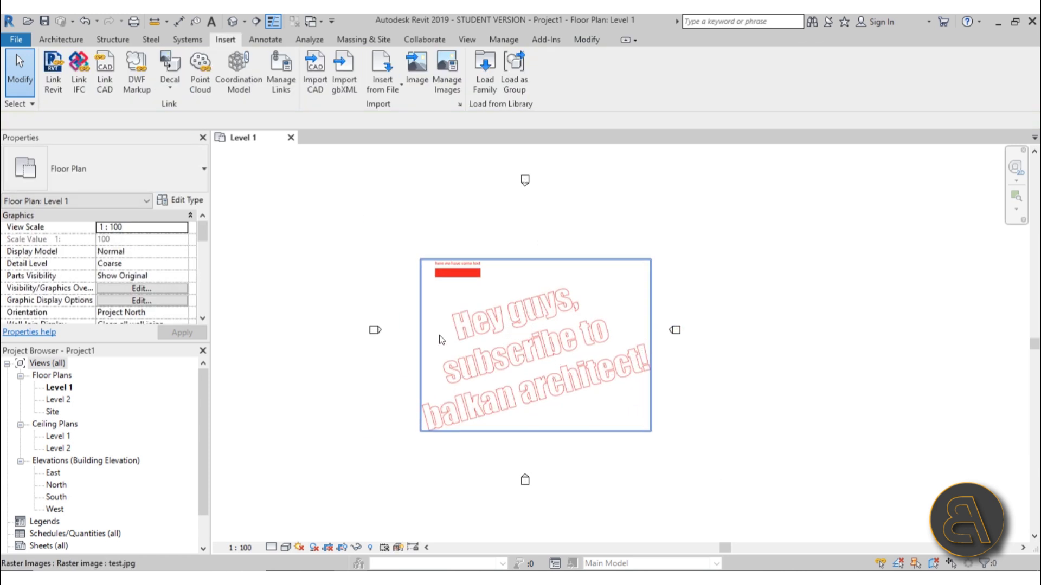
# - Try to create walls from the lettering in the image using the Wall command's Pick Lines option
pyautogui.click(564, 387)
pyautogui.click(774, 412)
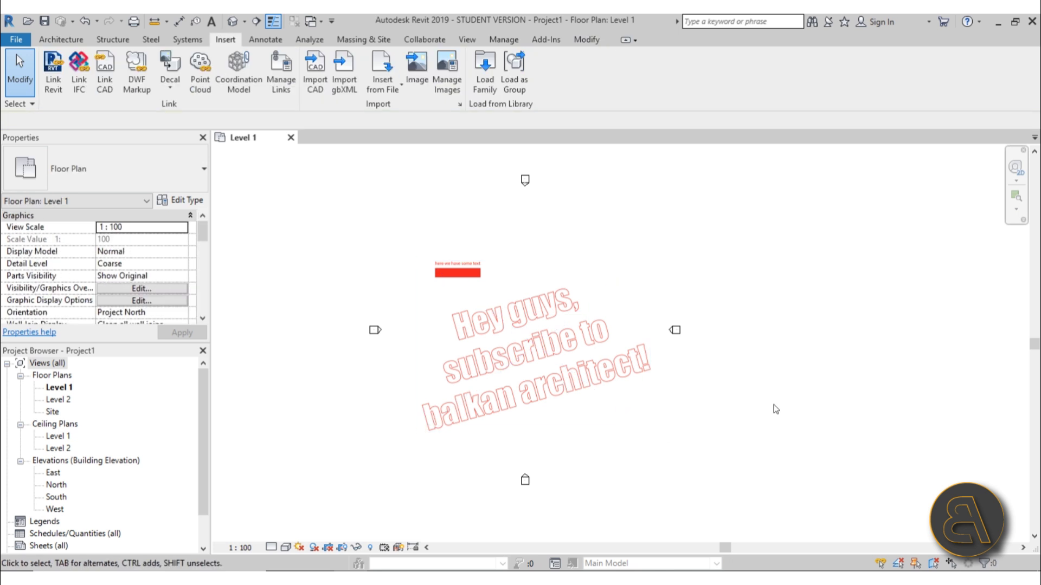
pyautogui.click(77, 43)
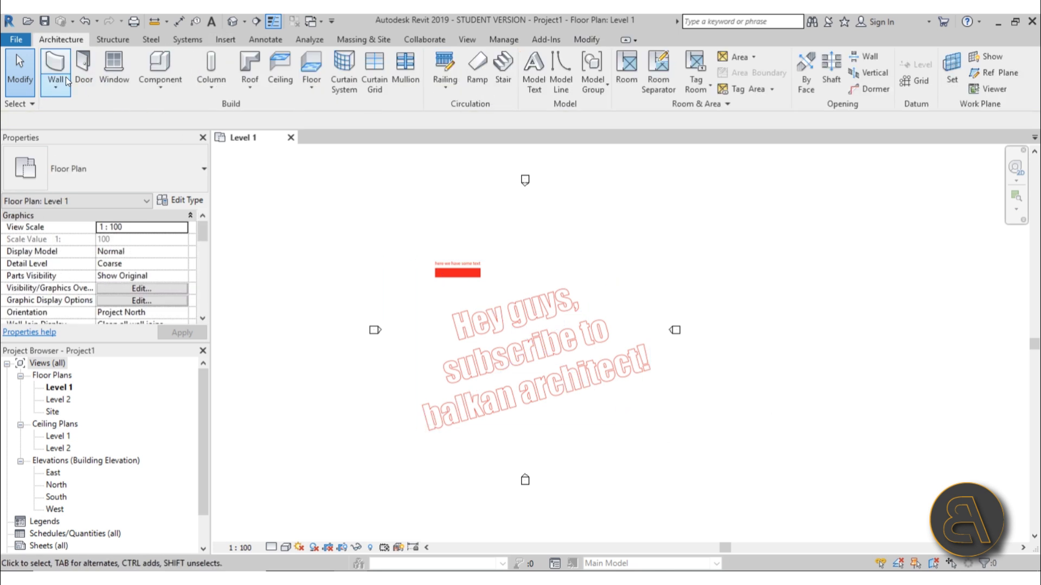
pyautogui.click(54, 62)
pyautogui.click(600, 73)
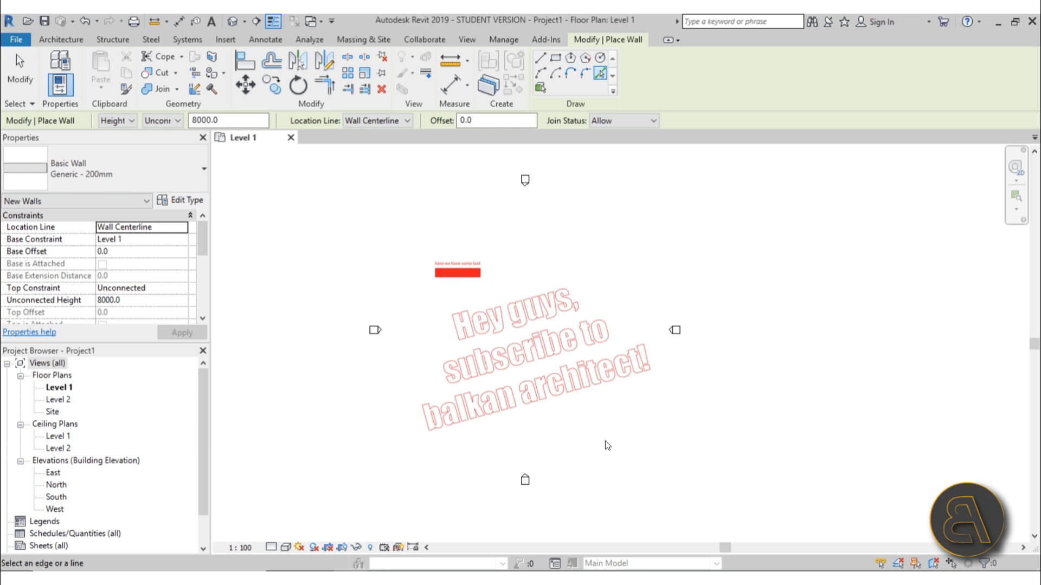
pyautogui.press('Escape')
pyautogui.press('Escape')
# - Delete the test.jpg raster image from the Level 1 plan
pyautogui.click(582, 361)
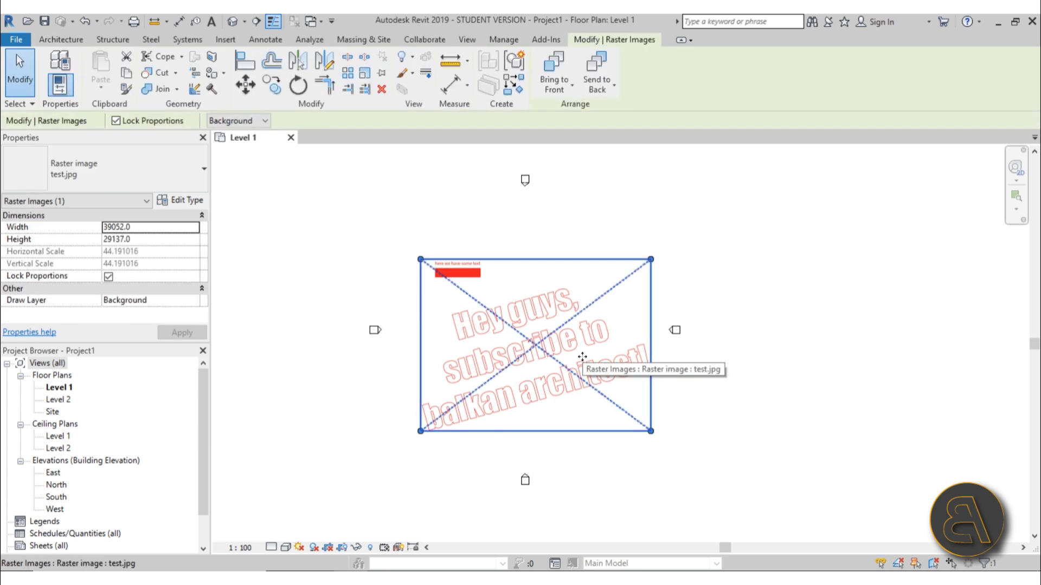
pyautogui.press('Delete')
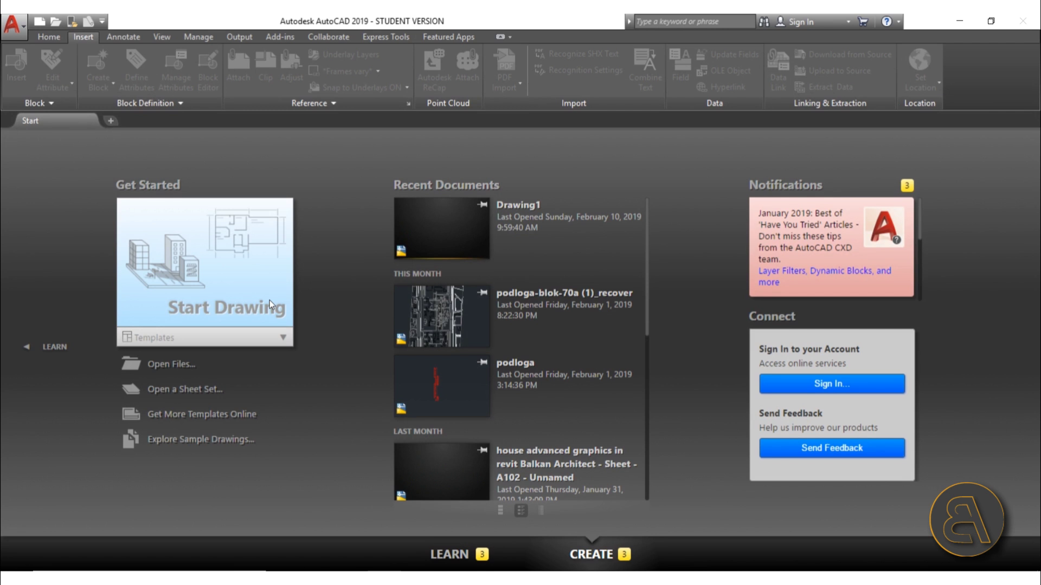
# - Switch to AutoCAD and start a new drawing from the start page
pyautogui.click(269, 300)
pyautogui.moveTo(546, 267)
pyautogui.mouseDown(button='middle')
pyautogui.moveTo(511, 281)
pyautogui.moveTo(541, 259)
pyautogui.mouseUp(button='middle')
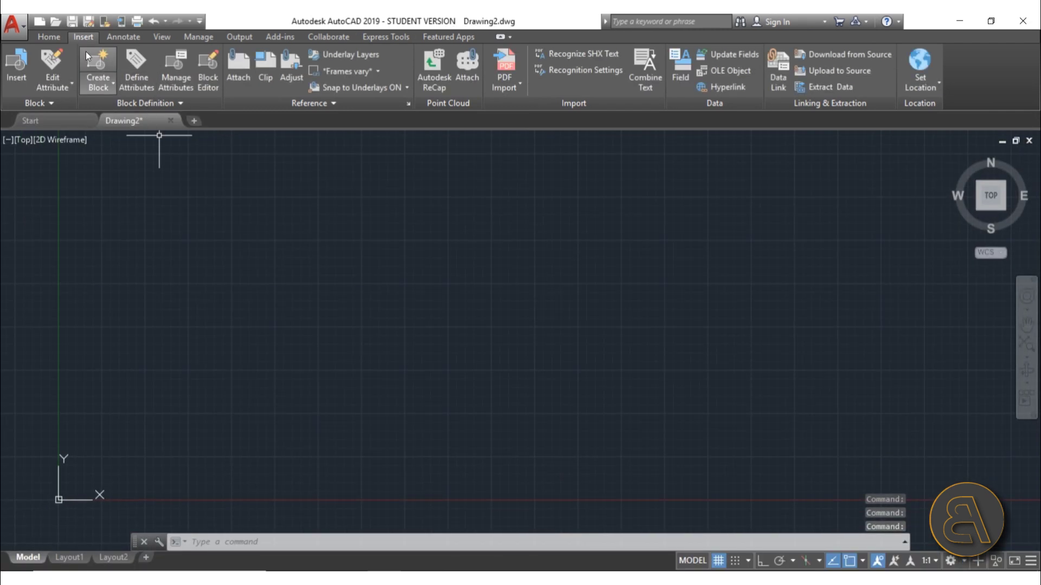
pyautogui.click(47, 37)
pyautogui.click(82, 38)
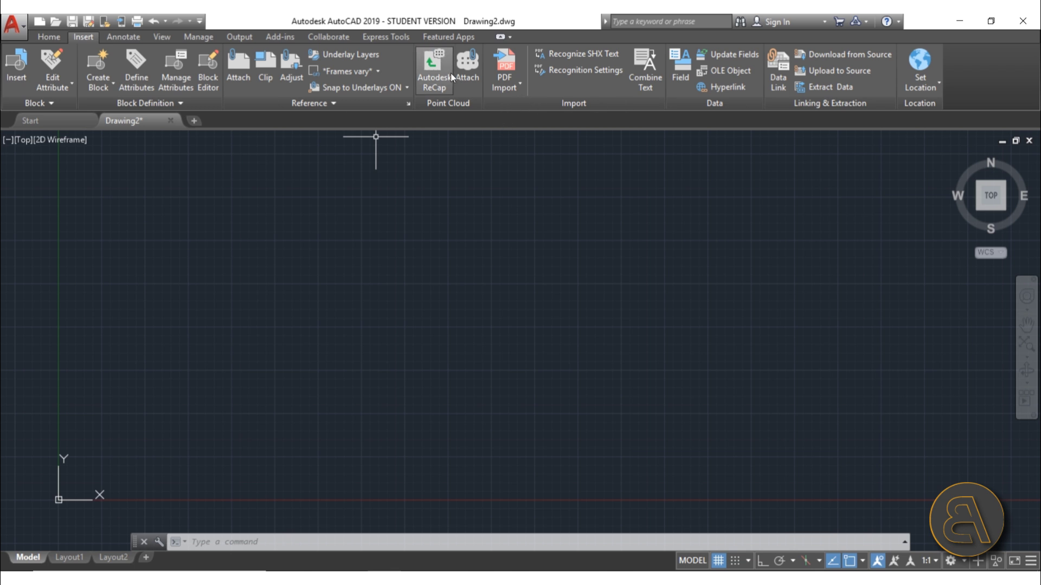
# - Start a PDF import and choose the test PDF file on the desktop
pyautogui.click(502, 87)
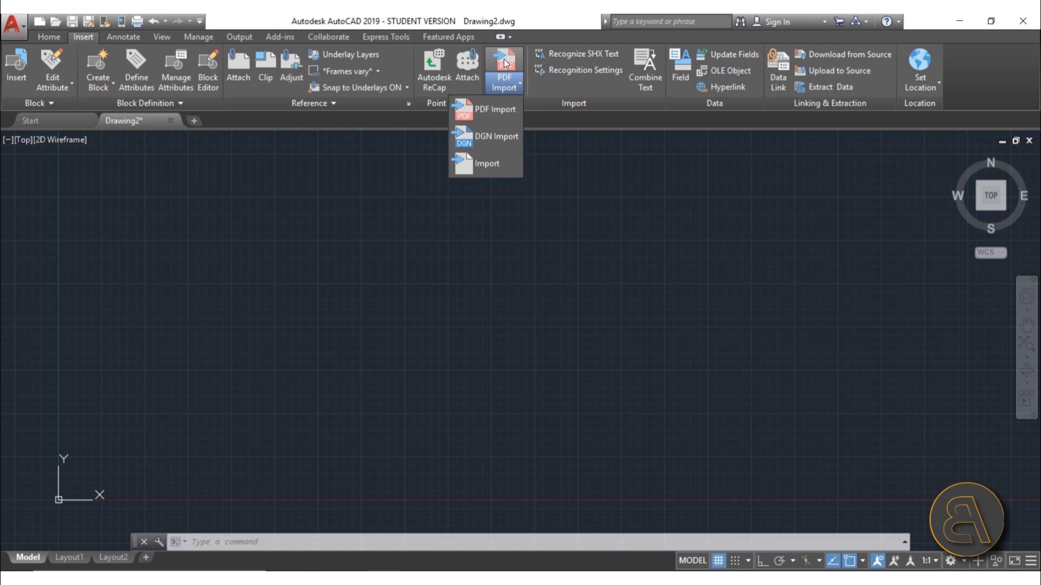
pyautogui.click(508, 64)
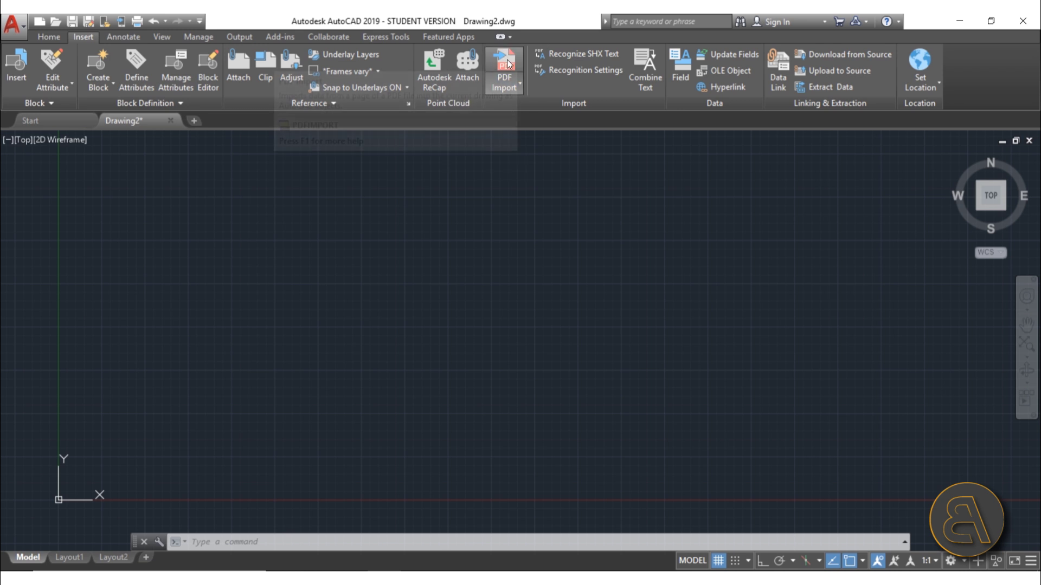
pyautogui.click(508, 64)
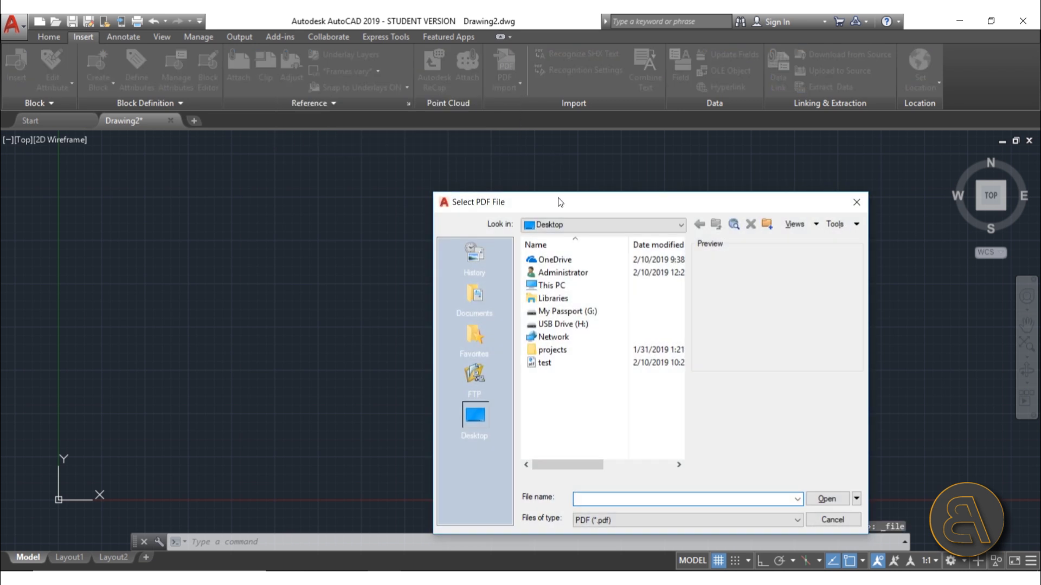
pyautogui.moveTo(558, 198); pyautogui.dragTo(427, 136)
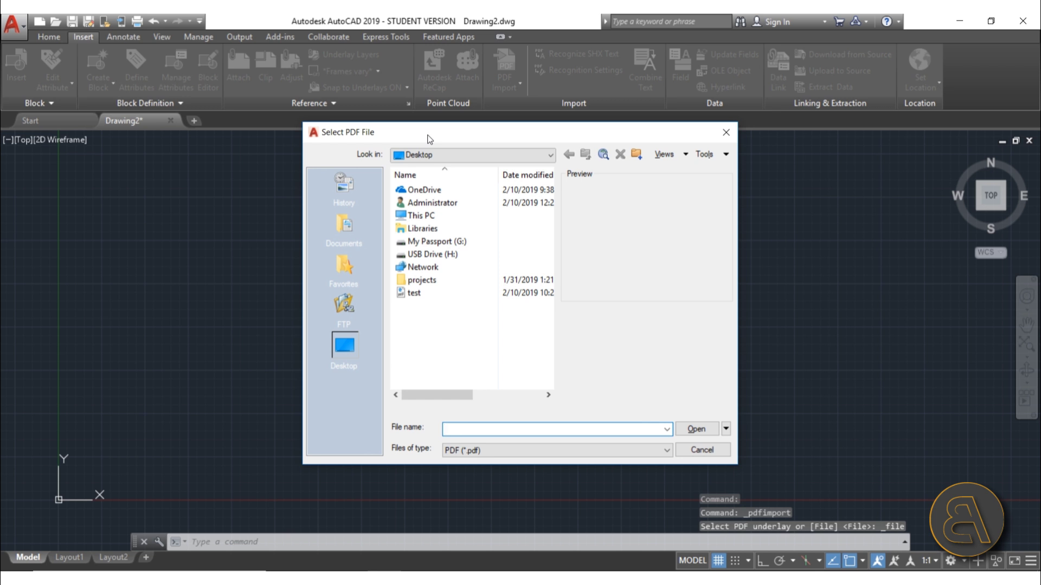
pyautogui.click(415, 294)
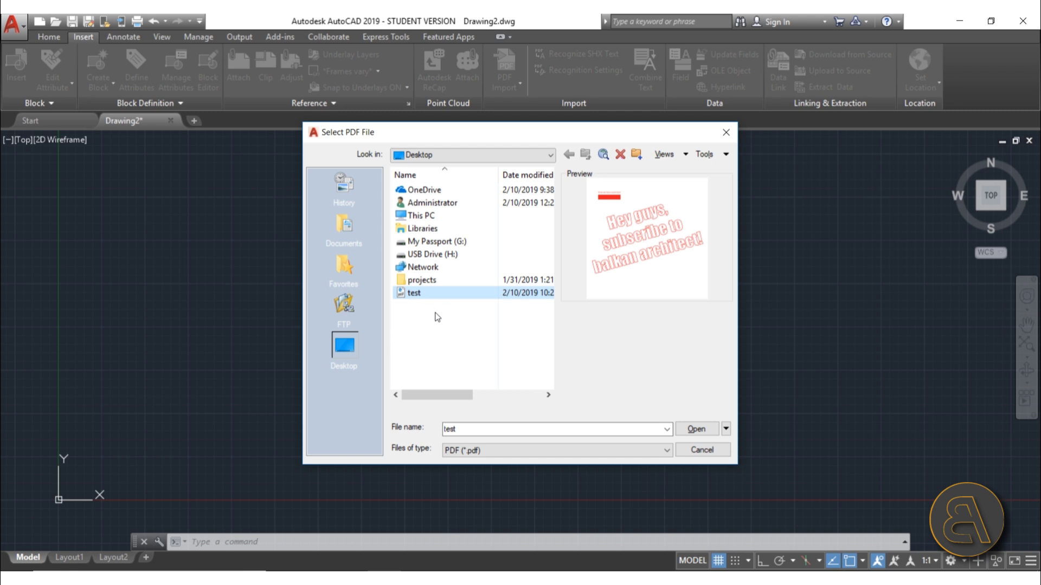
pyautogui.click(687, 428)
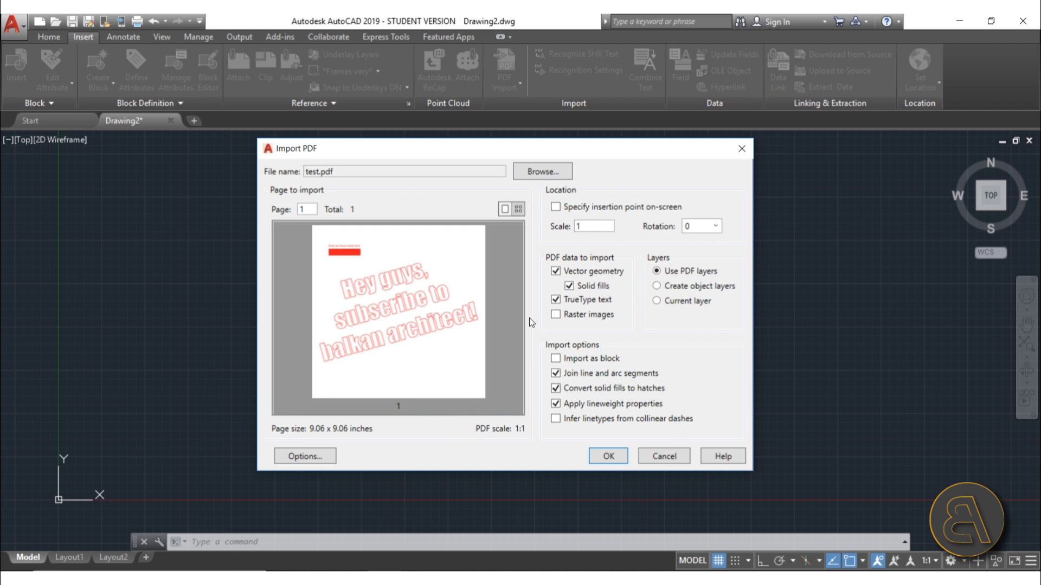
# - Import page 1 at scale 1 with vector geometry, solid fills and TrueType text, keeping PDF layers and converting solid fills to hatches
pyautogui.moveTo(522, 154); pyautogui.dragTo(437, 132)
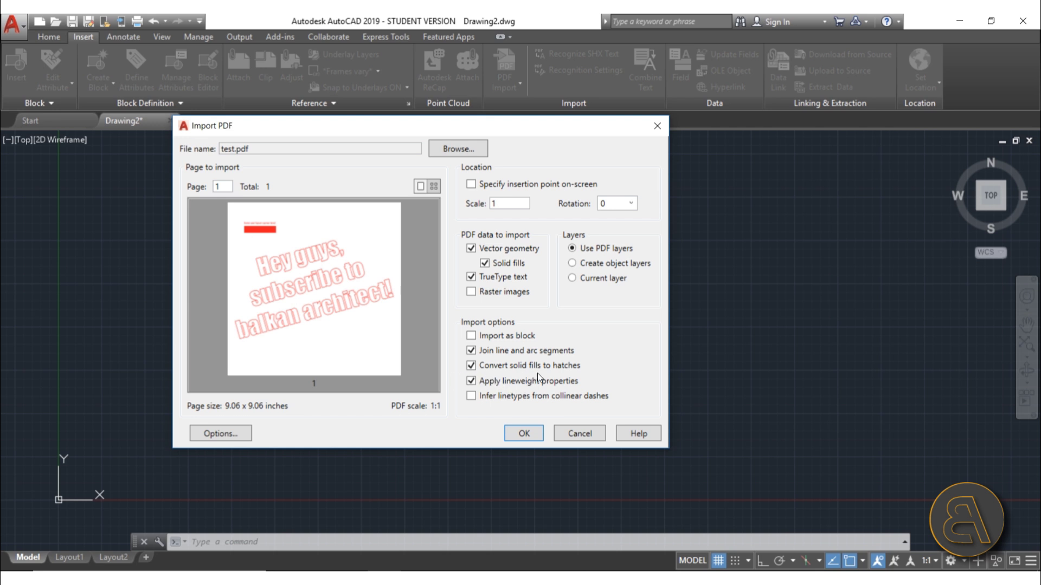
pyautogui.click(471, 367)
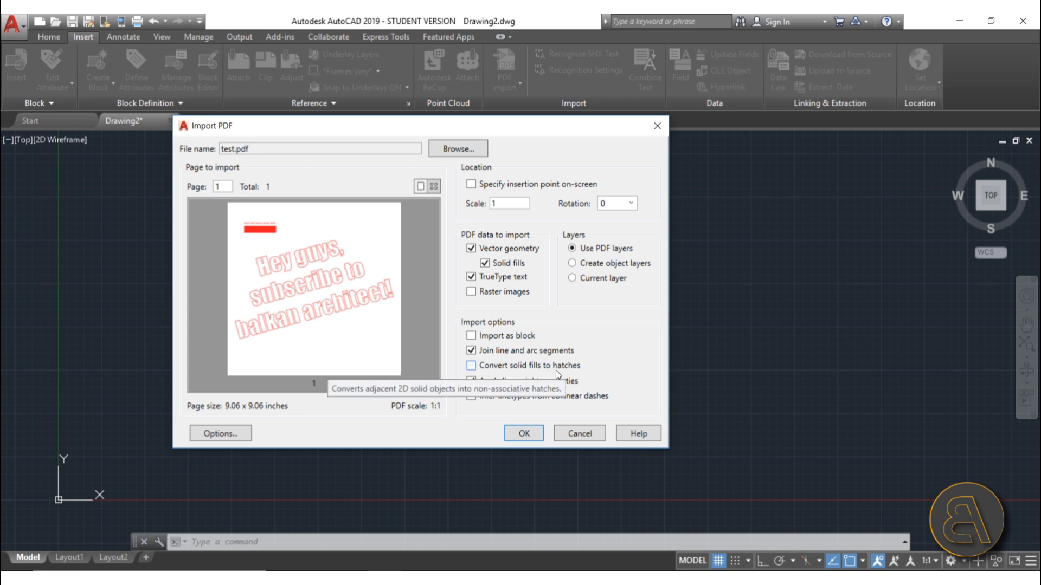
pyautogui.click(473, 367)
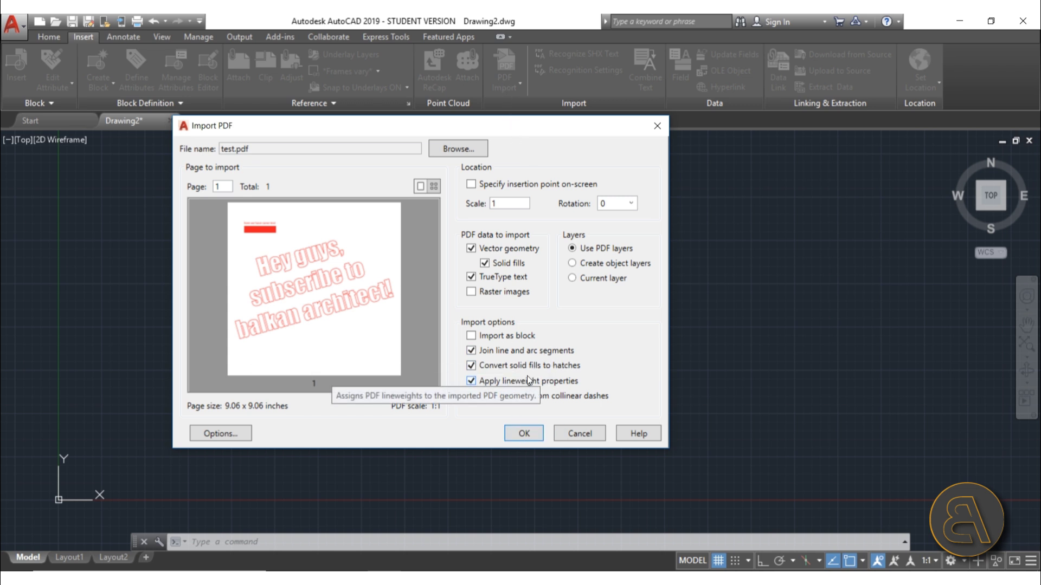
pyautogui.click(532, 437)
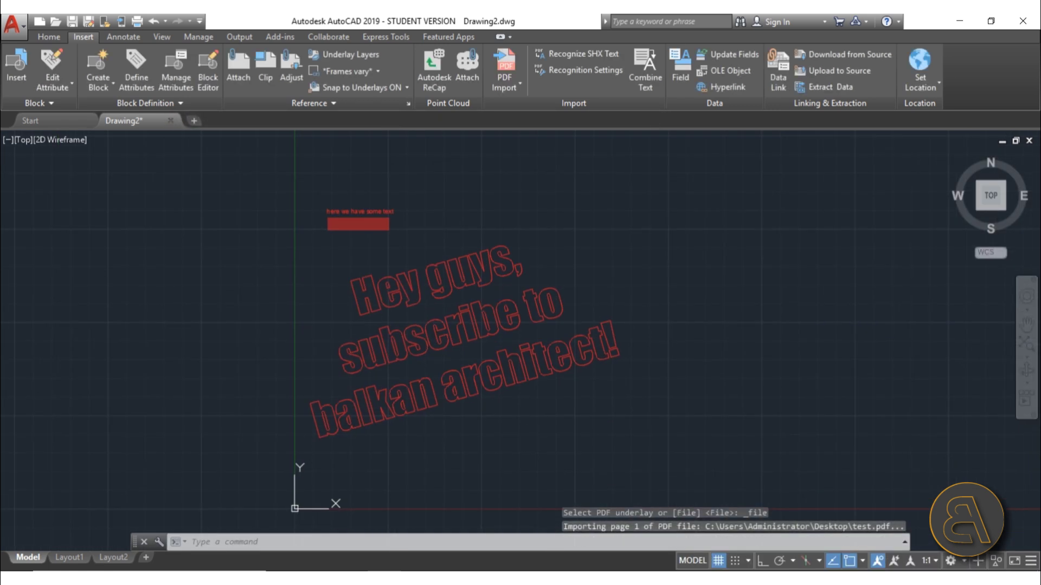
# - Select the outlines of the letter H and part of the adjacent e to examine the imported vector geometry
pyautogui.scroll(5, 361, 303)
pyautogui.click(379, 289)
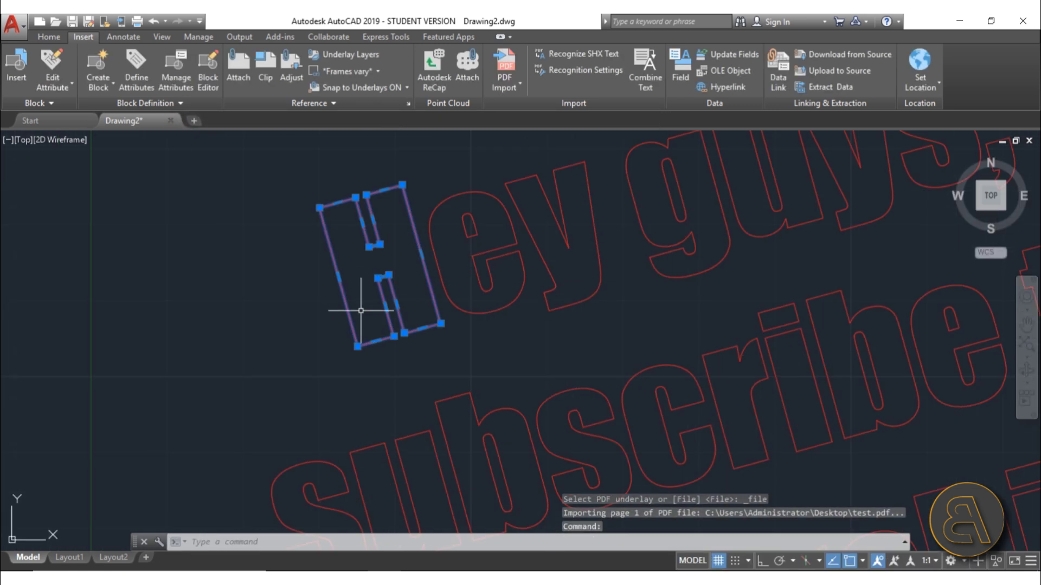
pyautogui.scroll(-2, 309, 363)
pyautogui.click(425, 340)
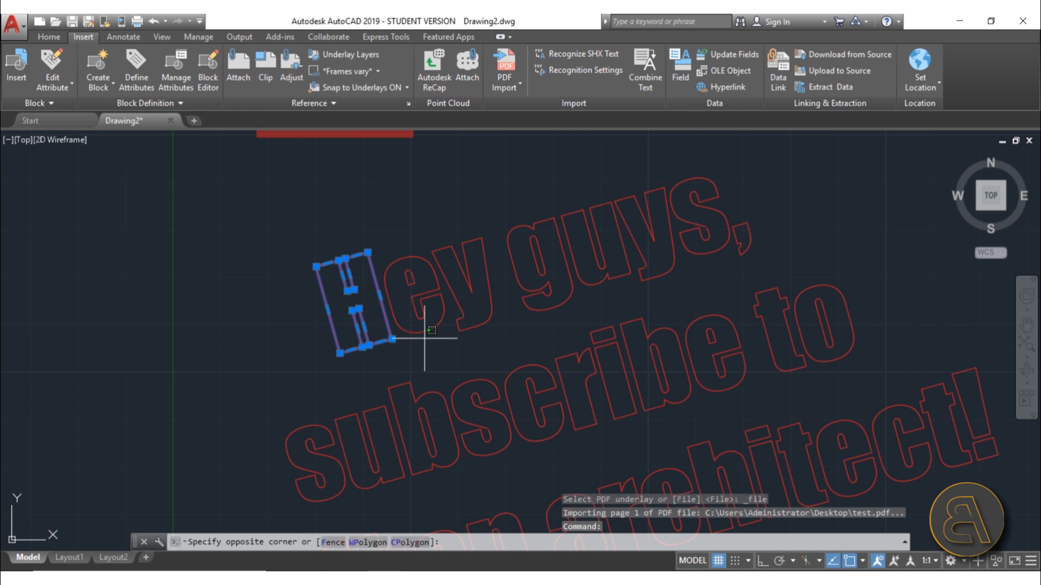
pyautogui.click(434, 352)
pyautogui.scroll(-2, 432, 348)
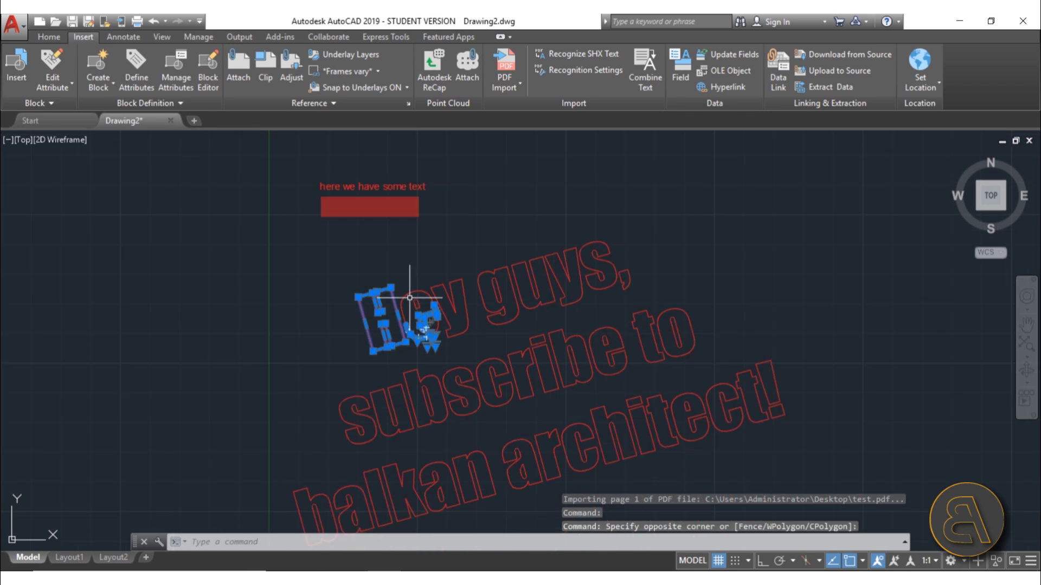
# - Move the imported line "here we have some text" slightly farther above the red rectangle by its insertion point
pyautogui.press('Escape')
pyautogui.press('Escape')
pyautogui.scroll(6, 391, 221)
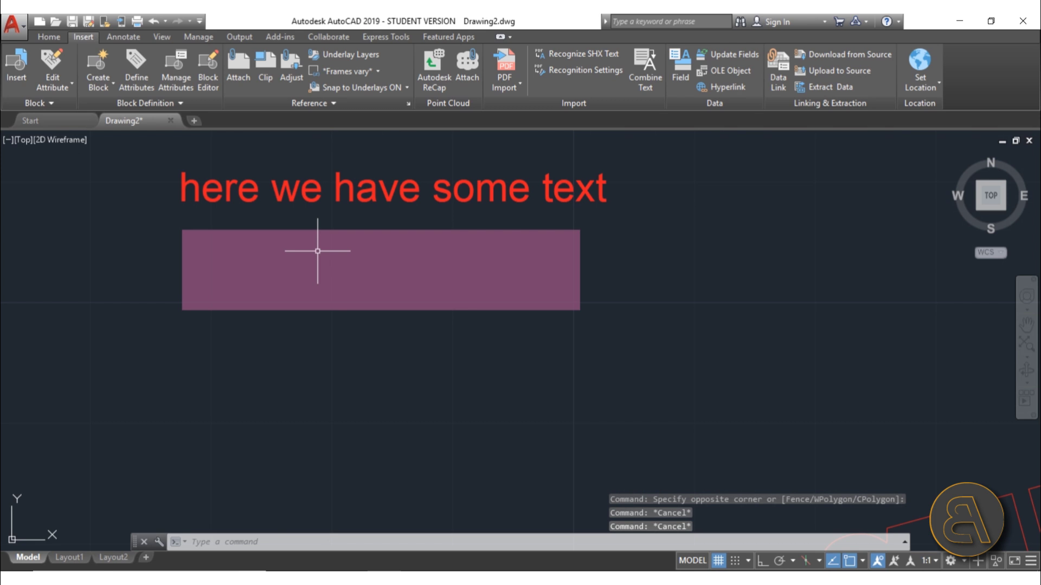
pyautogui.click(198, 187)
pyautogui.click(158, 220)
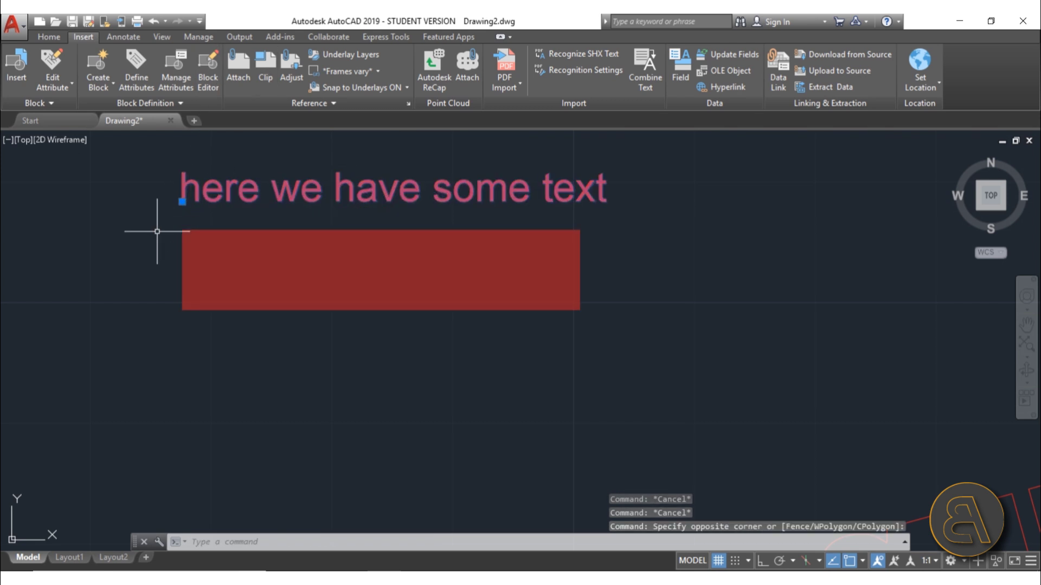
pyautogui.scroll(-2, 395, 228)
pyautogui.scroll(2, 386, 214)
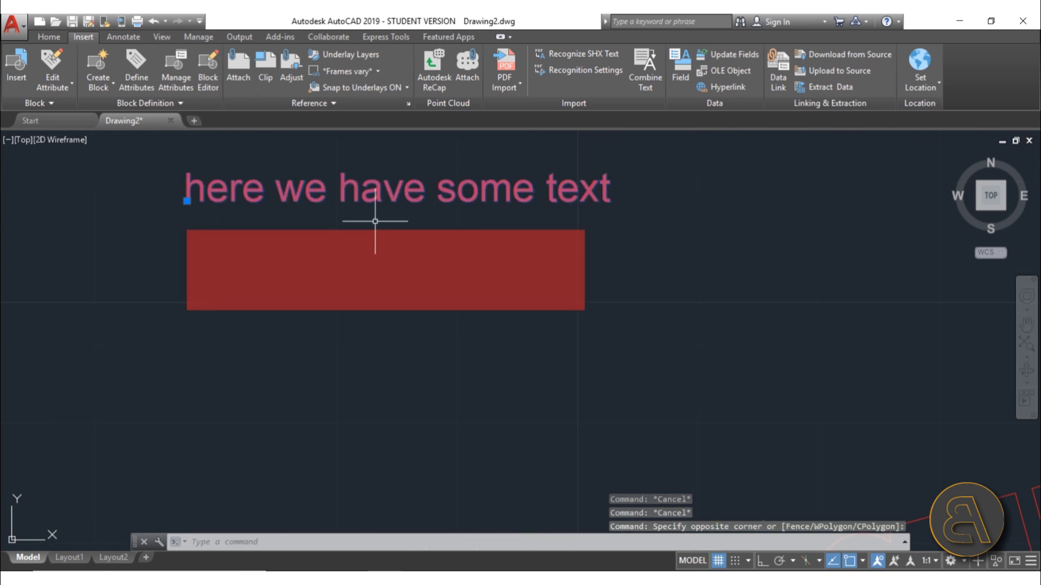
pyautogui.click(187, 201)
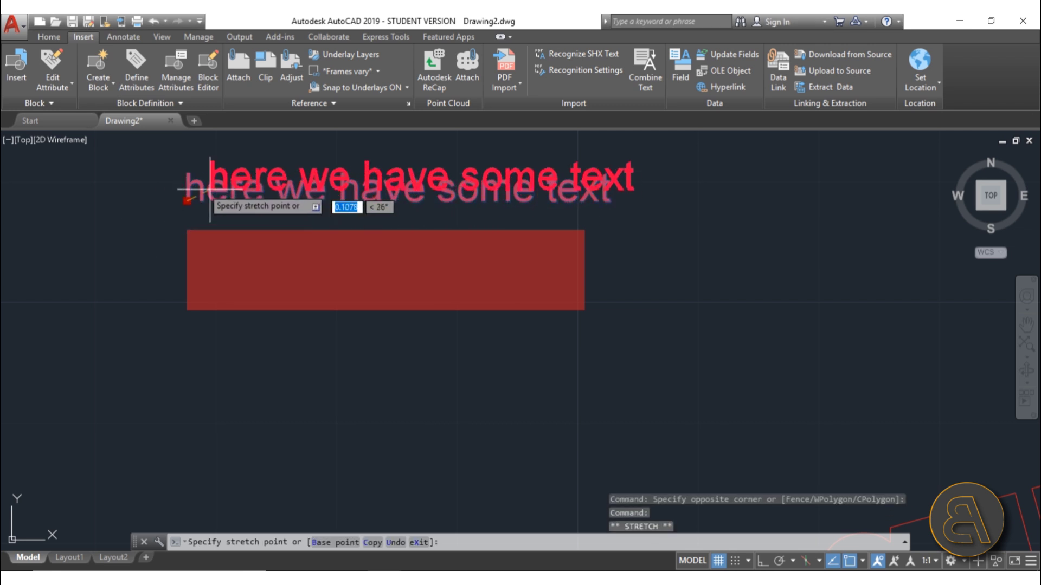
pyautogui.click(190, 193)
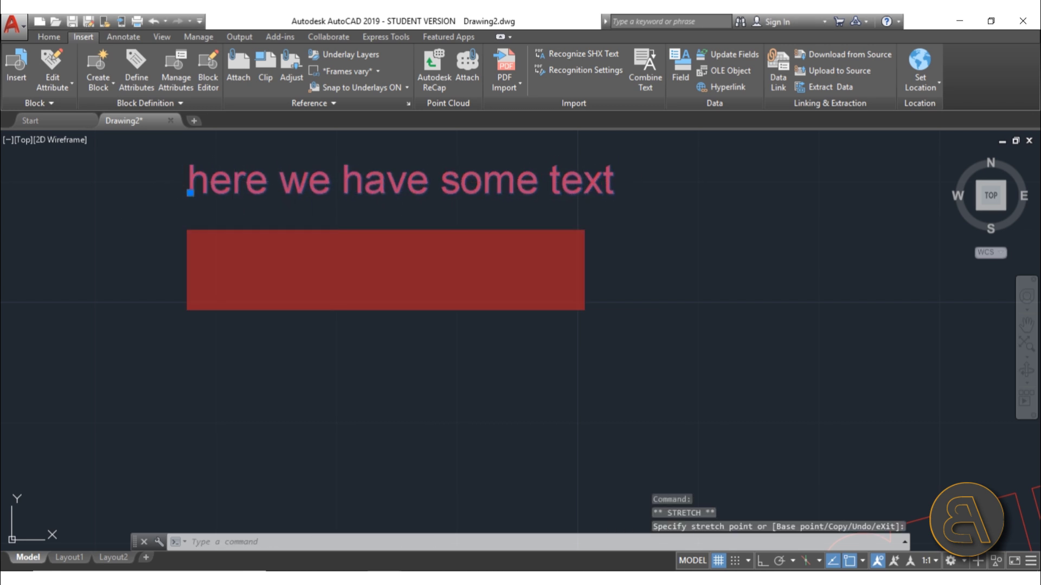
# - Extend the imported text line to read "here we have some text and it can be editid"
pyautogui.doubleClick(232, 184)
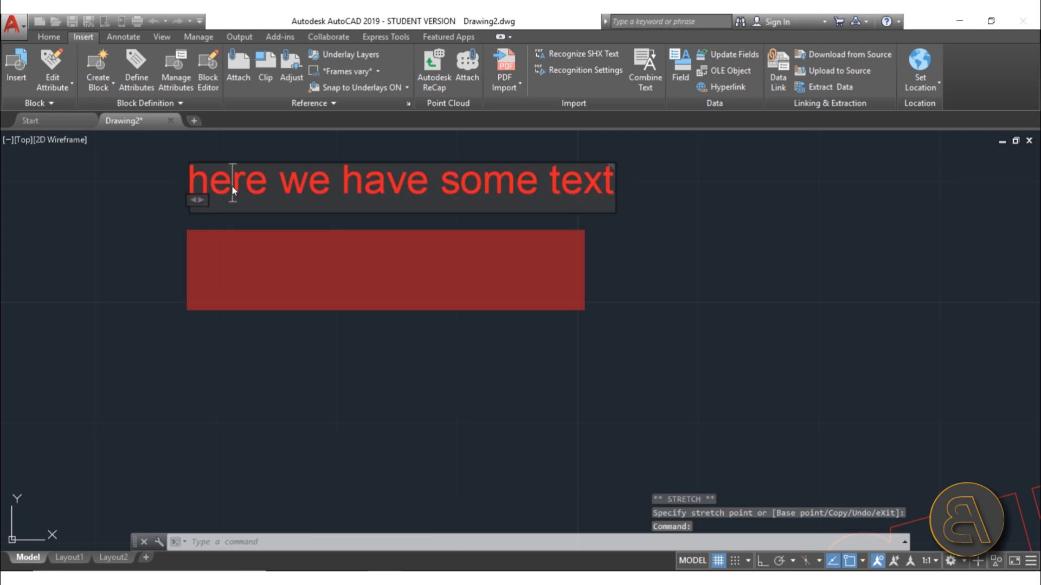
pyautogui.click(614, 189)
pyautogui.write('a')
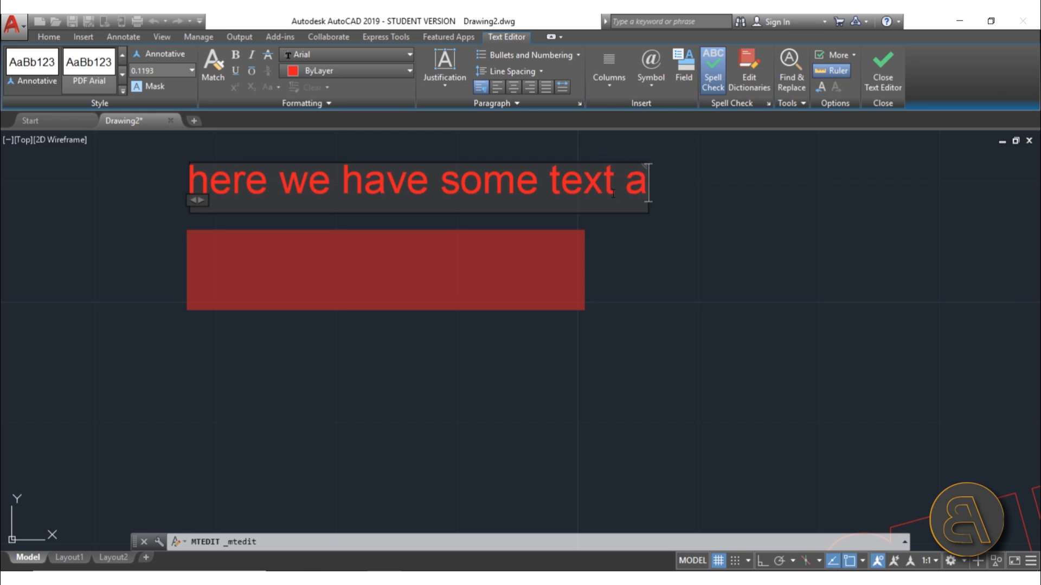
pyautogui.write('nd it can be edit')
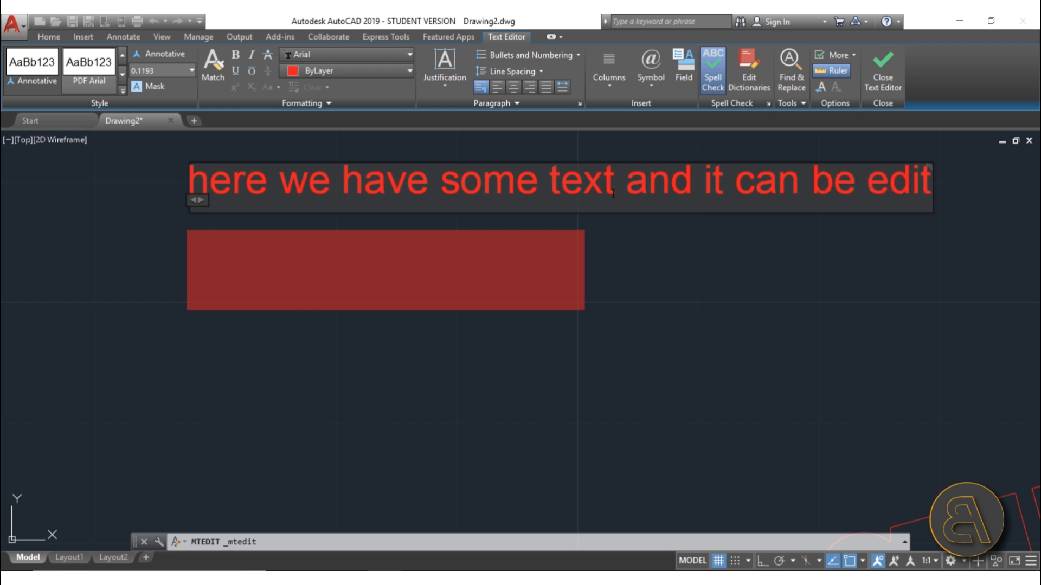
pyautogui.write('i')
pyautogui.press('BackSpace')
pyautogui.write('e')
pyautogui.press('BackSpace')
pyautogui.write('id')
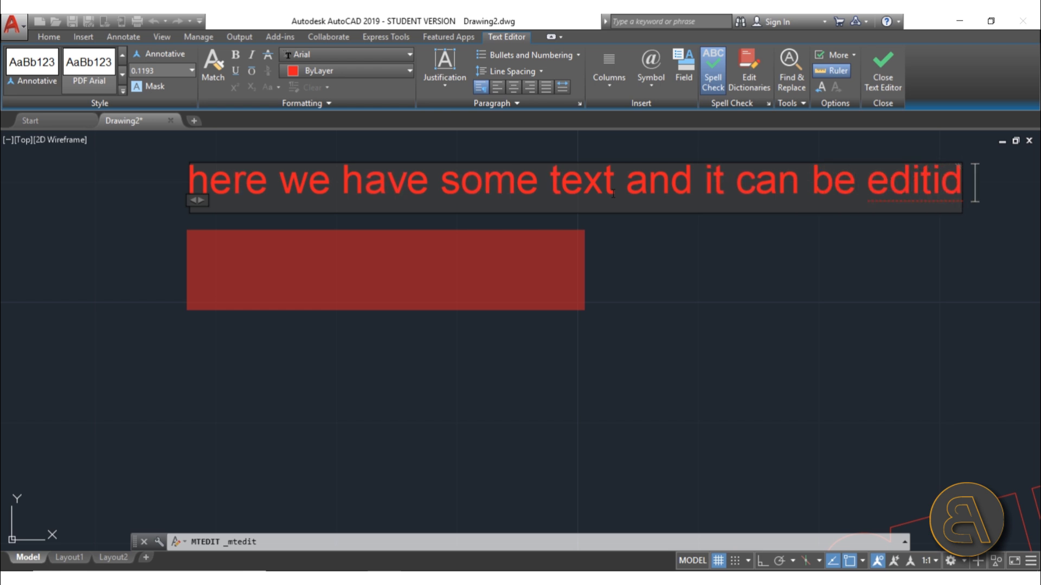
pyautogui.click(686, 353)
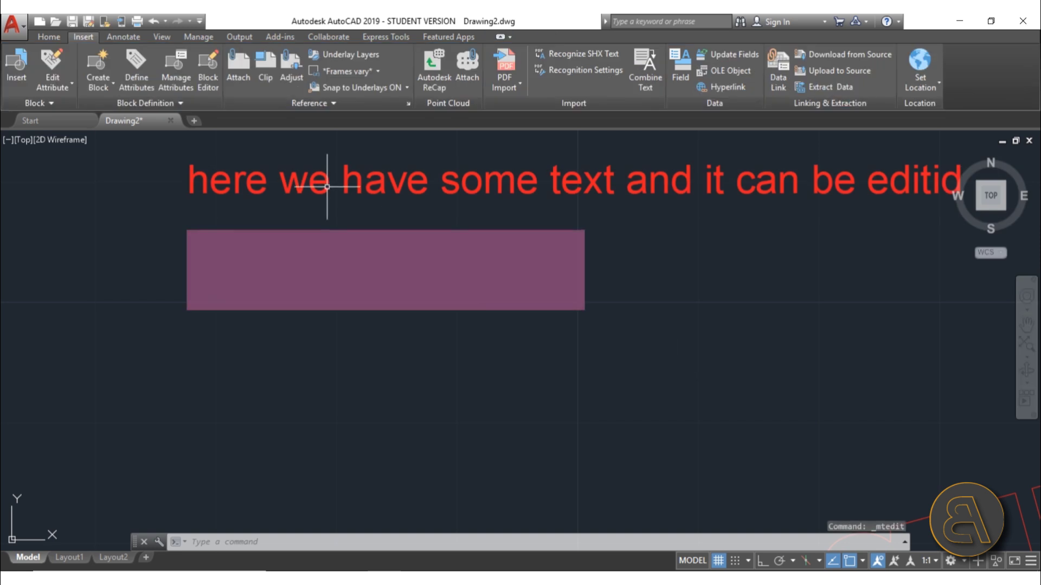
# - Try the ANGLE, ANSI32 and ANSI31 patterns on the red rectangle's hatch
pyautogui.scroll(-2, 364, 261)
pyautogui.moveTo(364, 262); pyautogui.dragTo(332, 233)
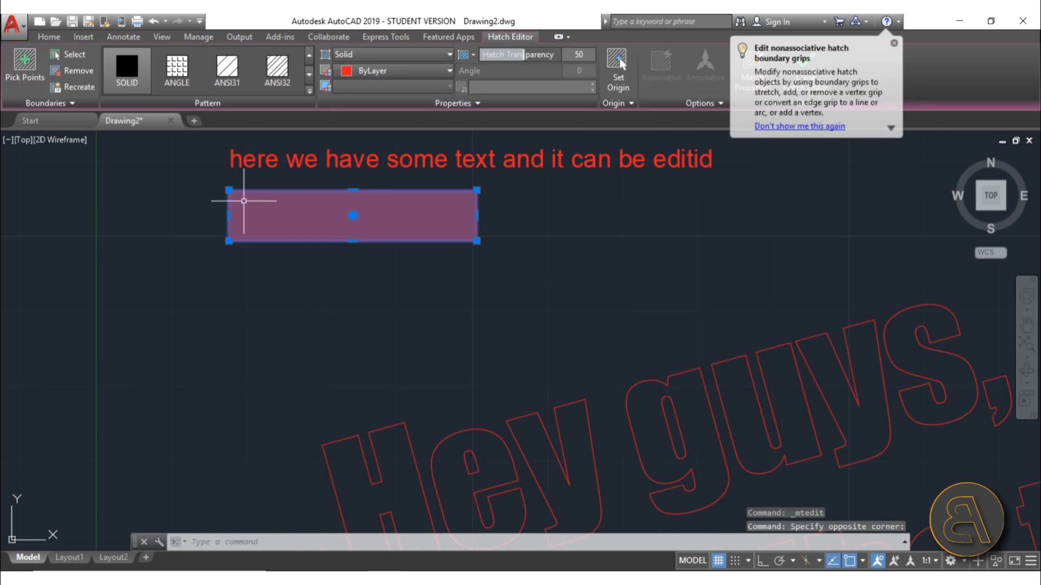
pyautogui.click(177, 68)
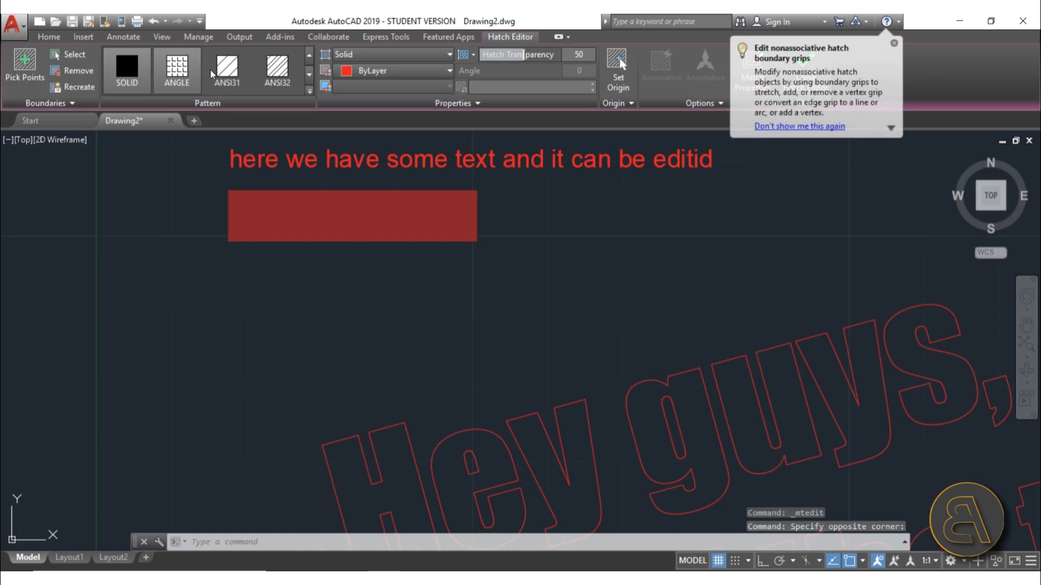
pyautogui.click(222, 76)
pyautogui.click(177, 68)
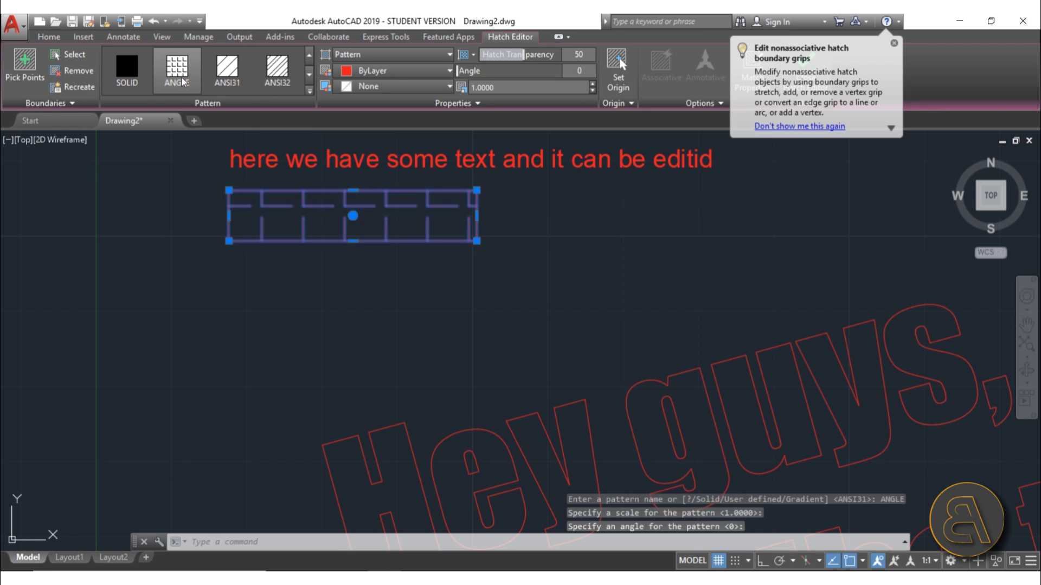
pyautogui.click(272, 74)
pyautogui.click(177, 68)
pyautogui.click(227, 70)
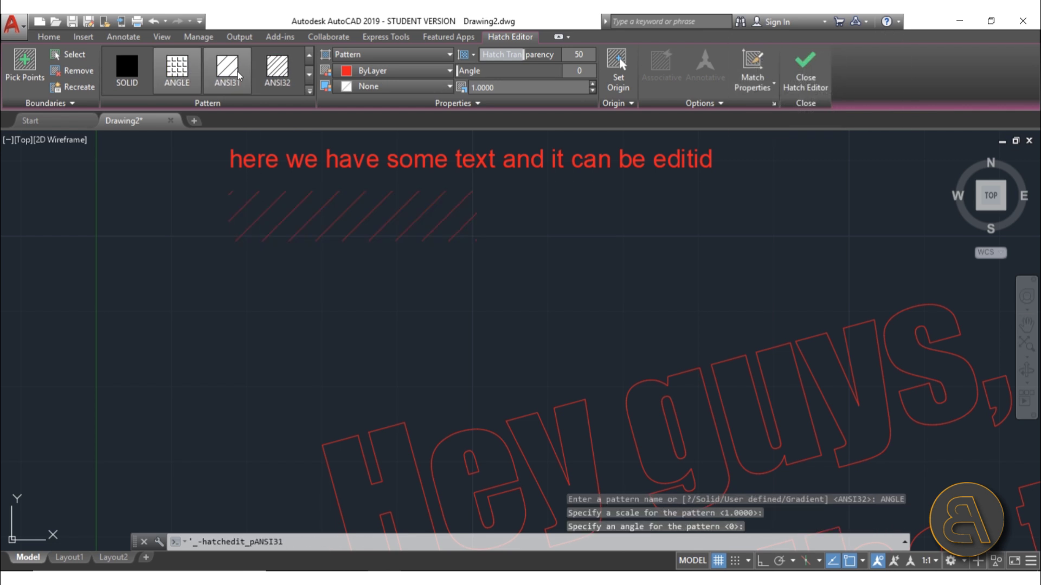
pyautogui.click(162, 74)
pyautogui.click(127, 68)
pyautogui.click(227, 71)
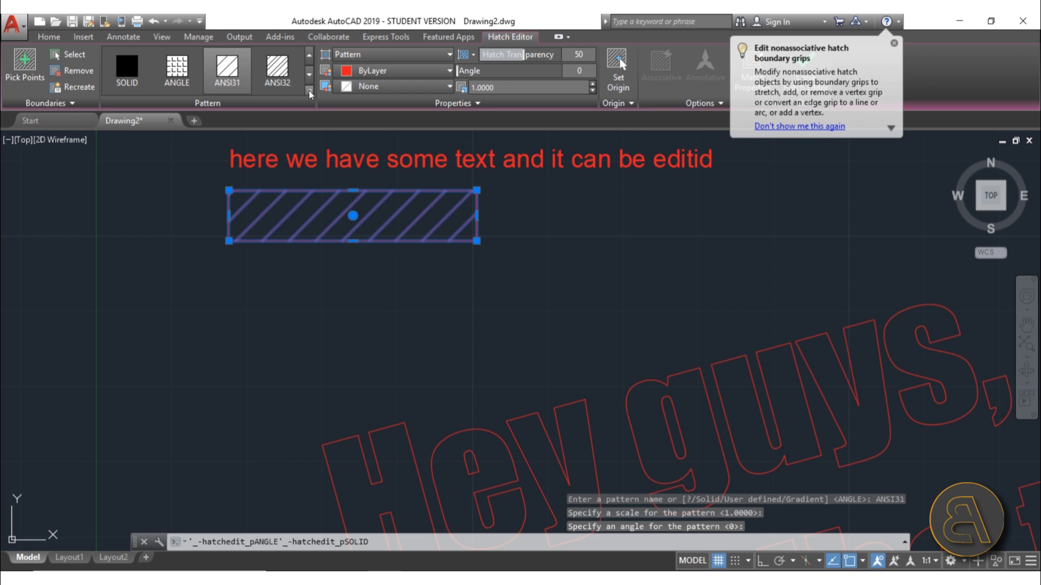
# - Preview patterns such as AR-B816, AR-CONC and AR-BRELM on the rectangle's hatch, and set it back to SOLID
pyautogui.click(310, 90)
pyautogui.click(126, 165)
pyautogui.click(177, 166)
pyautogui.click(177, 214)
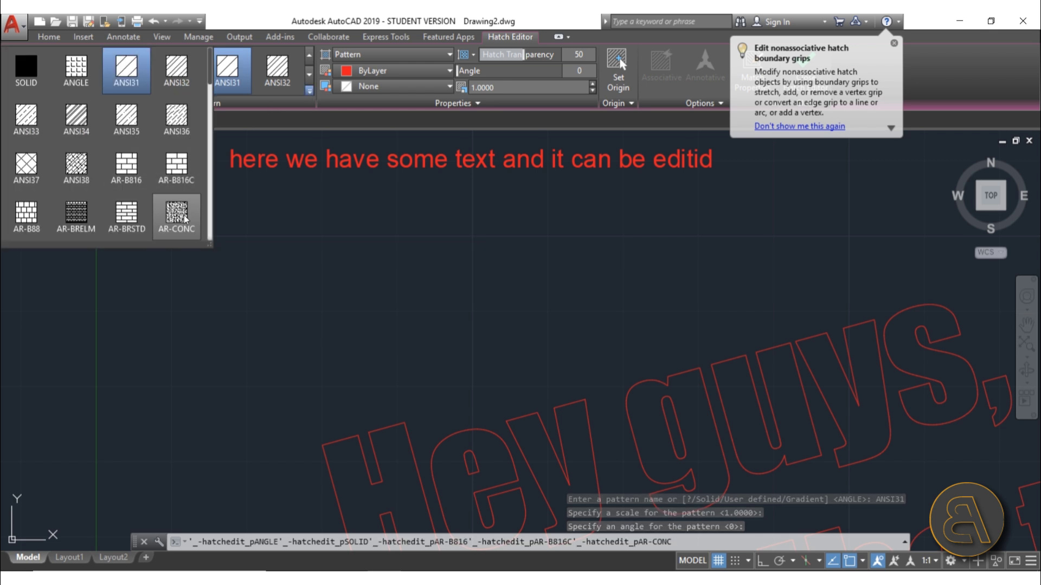
pyautogui.click(142, 220)
pyautogui.click(73, 216)
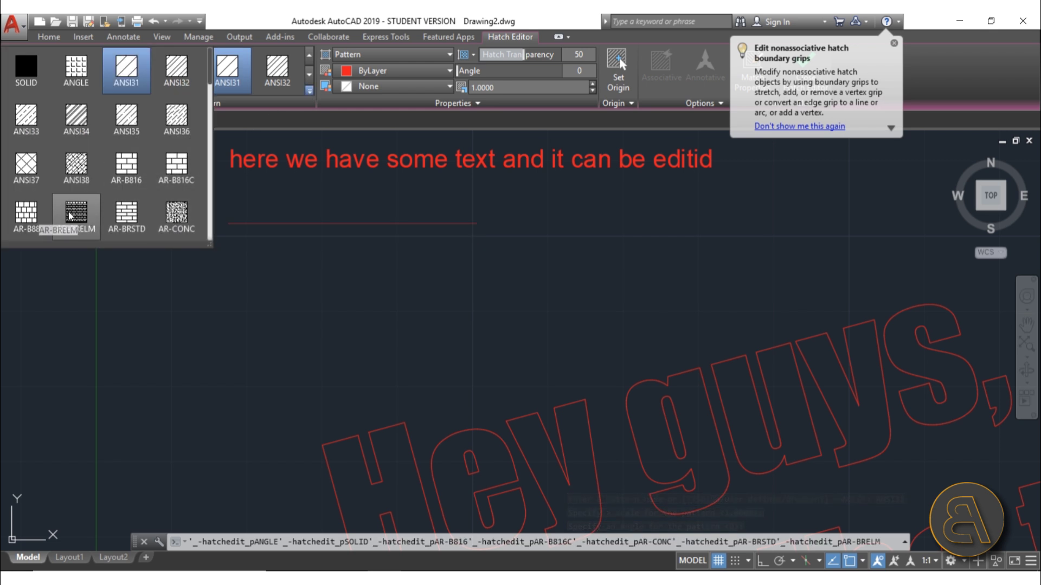
pyautogui.click(36, 64)
pyautogui.click(304, 274)
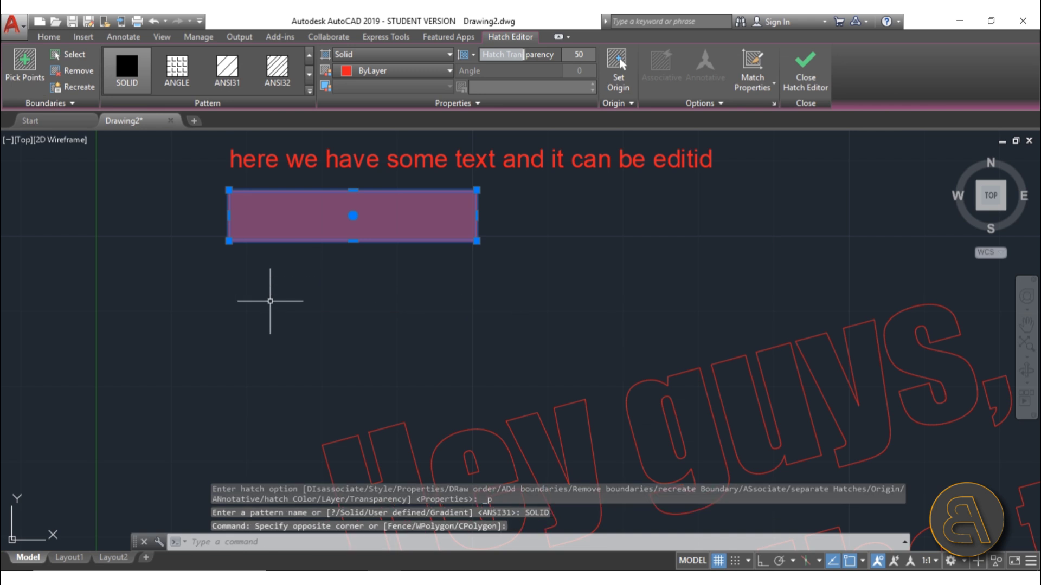
pyautogui.press('Escape')
pyautogui.scroll(-4, 275, 295)
pyautogui.scroll(2, 304, 290)
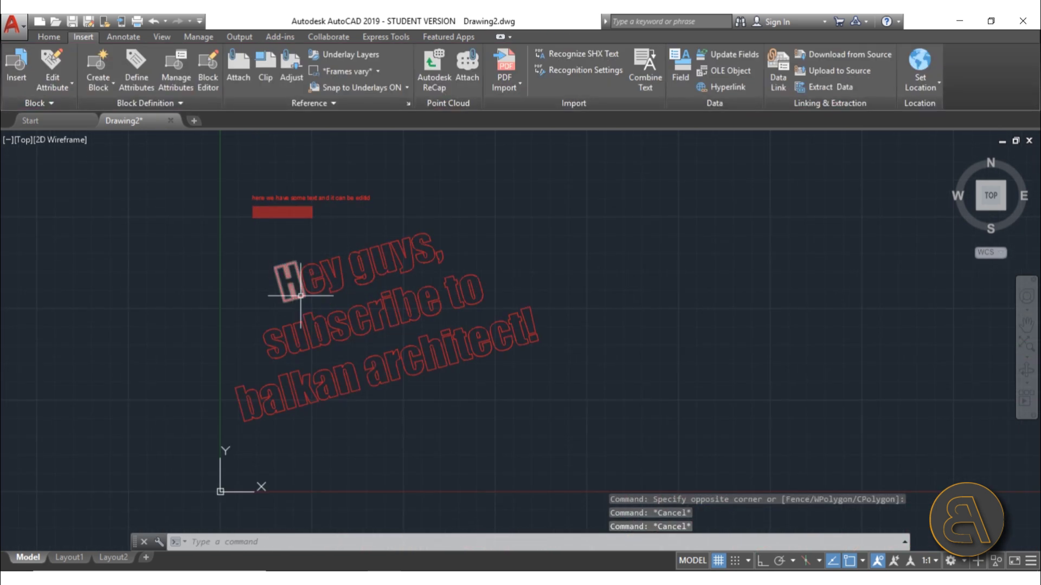
pyautogui.moveTo(290, 286); pyautogui.dragTo(394, 353, button='middle')
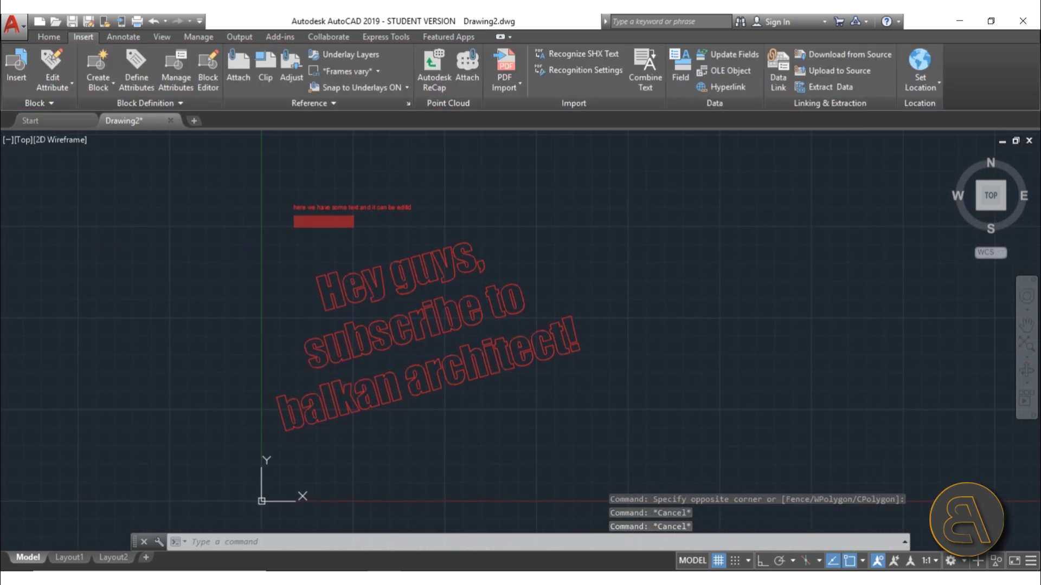
pyautogui.press('Escape')
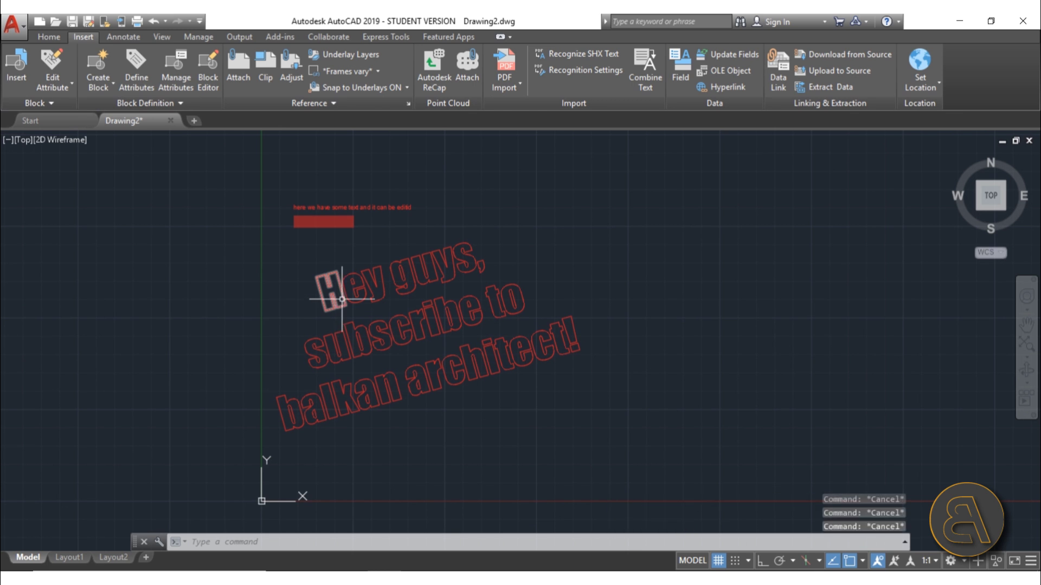
pyautogui.click(51, 40)
pyautogui.click(898, 62)
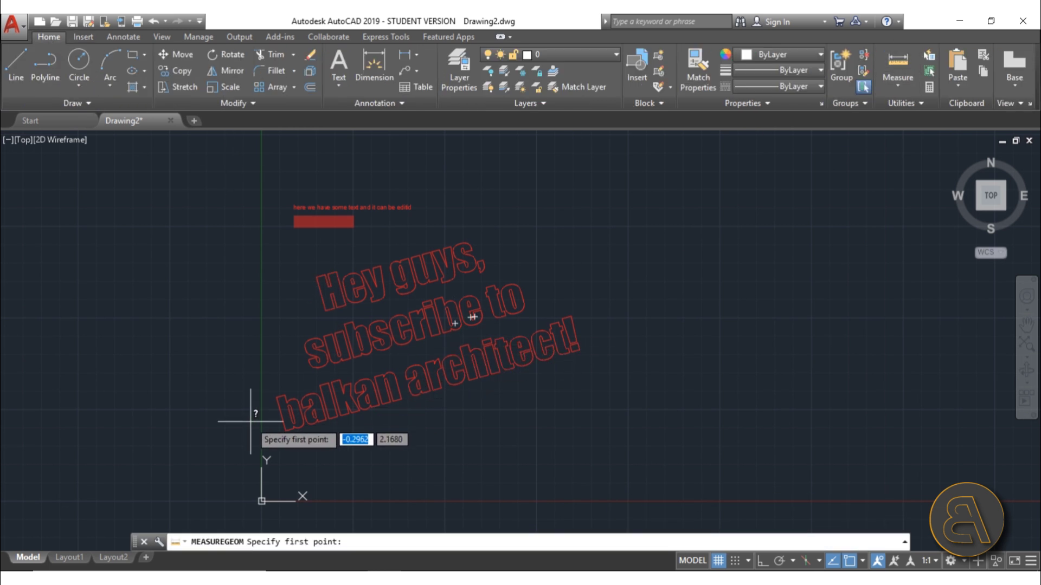
pyautogui.click(284, 430)
pyautogui.press('Escape')
pyautogui.press('Escape')
pyautogui.press('Escape')
pyautogui.press('Escape')
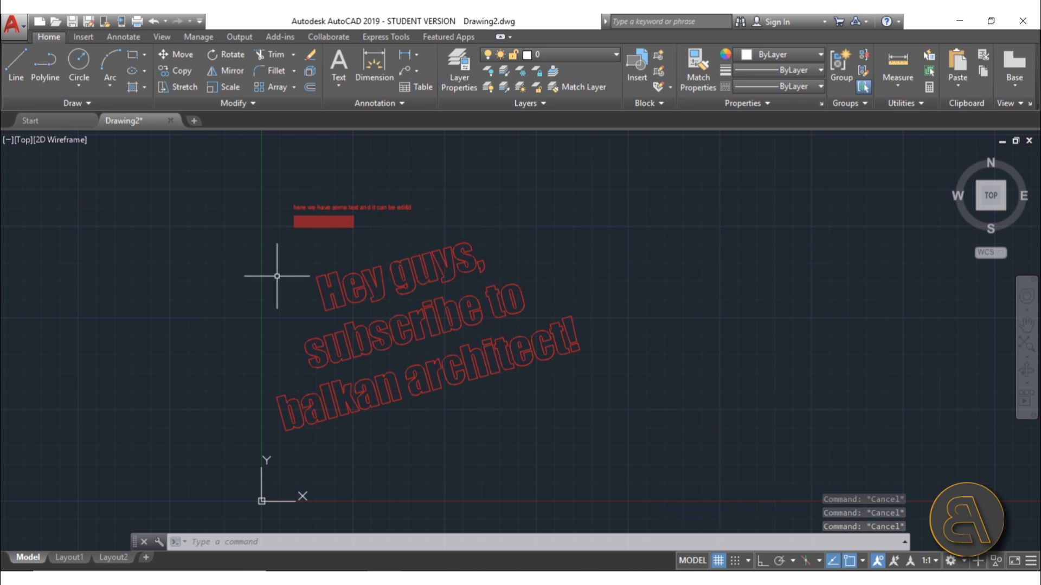
# - Save the drawing to the desktop as Drawing2.dwg in the AutoCAD 2018 Drawing format
pyautogui.click(72, 20)
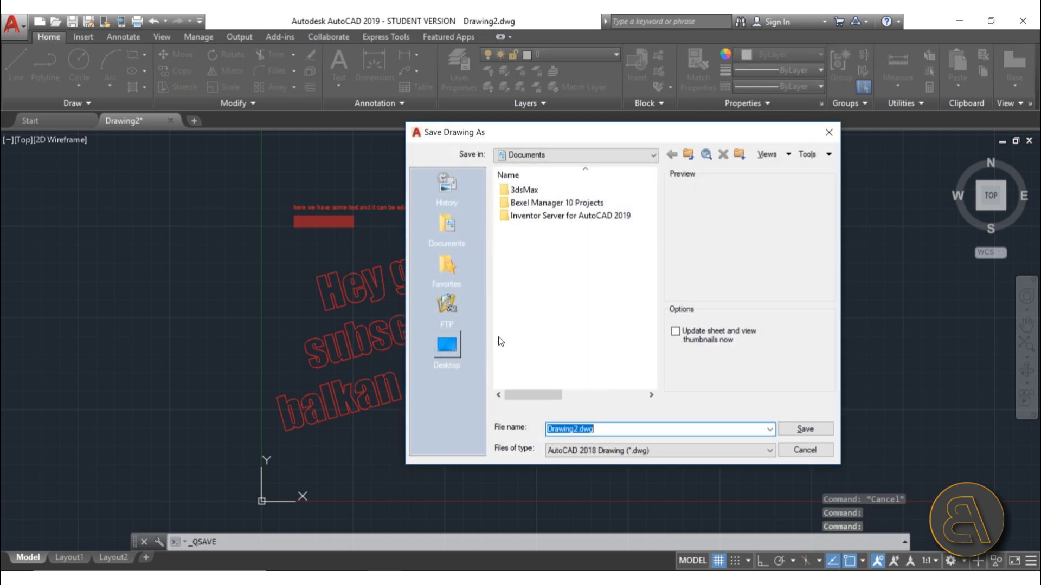
pyautogui.click(441, 349)
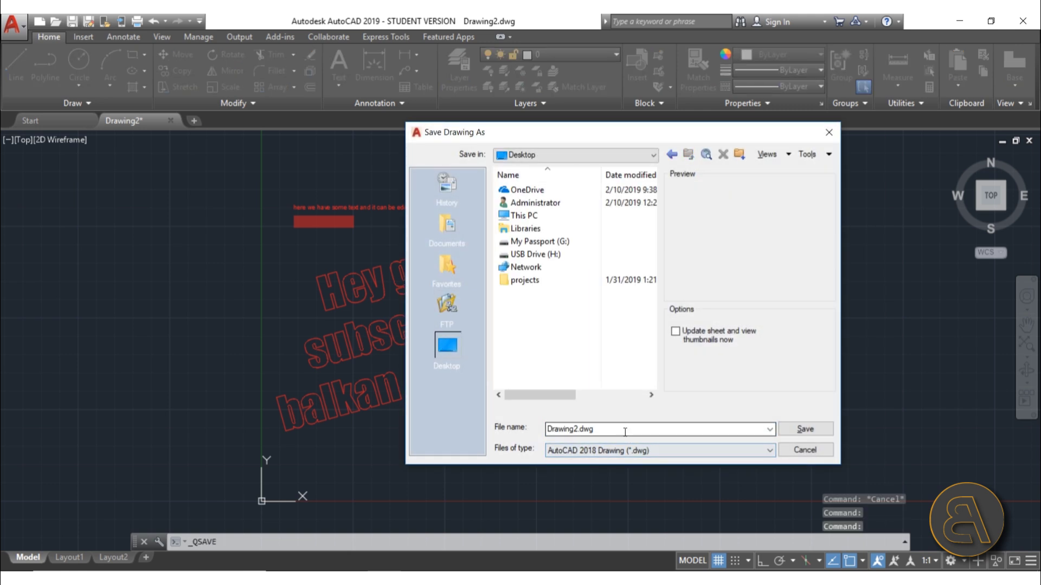
pyautogui.click(806, 428)
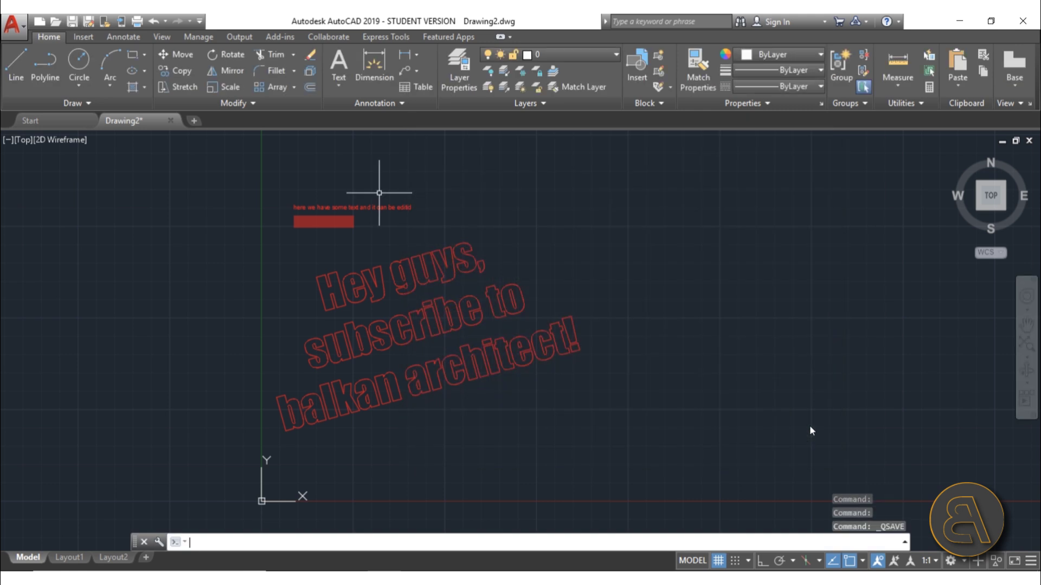
# - Switch to Revit and import Drawing2.dwg from the desktop as CAD with import units set to meter
pyautogui.click(959, 22)
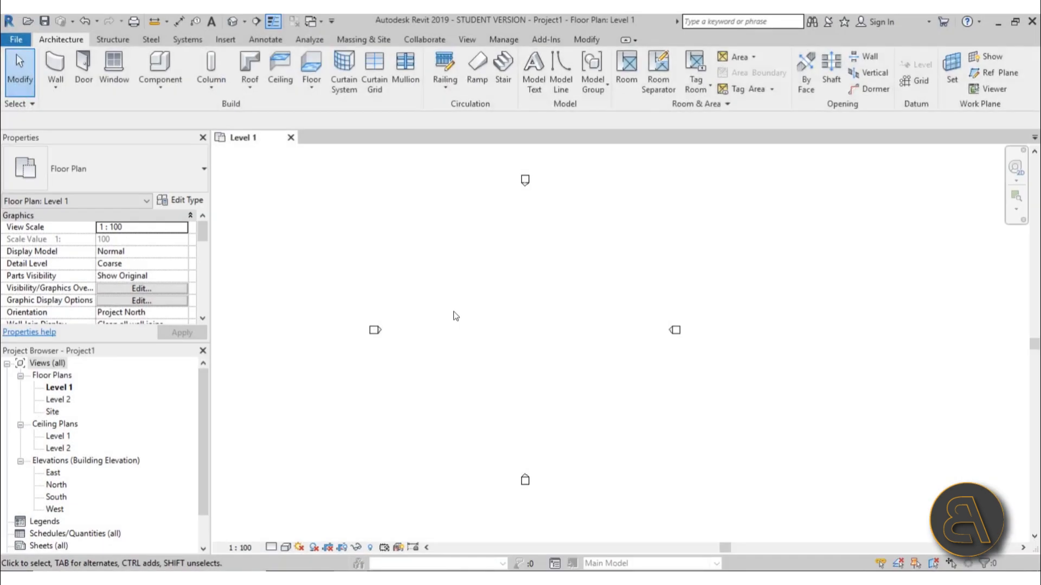
pyautogui.click(225, 39)
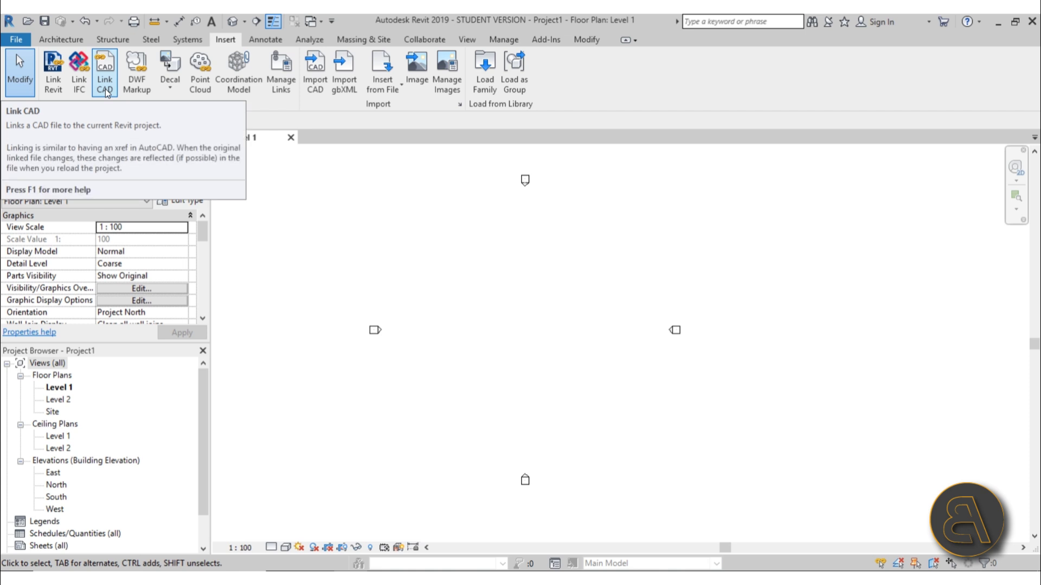
pyautogui.click(315, 76)
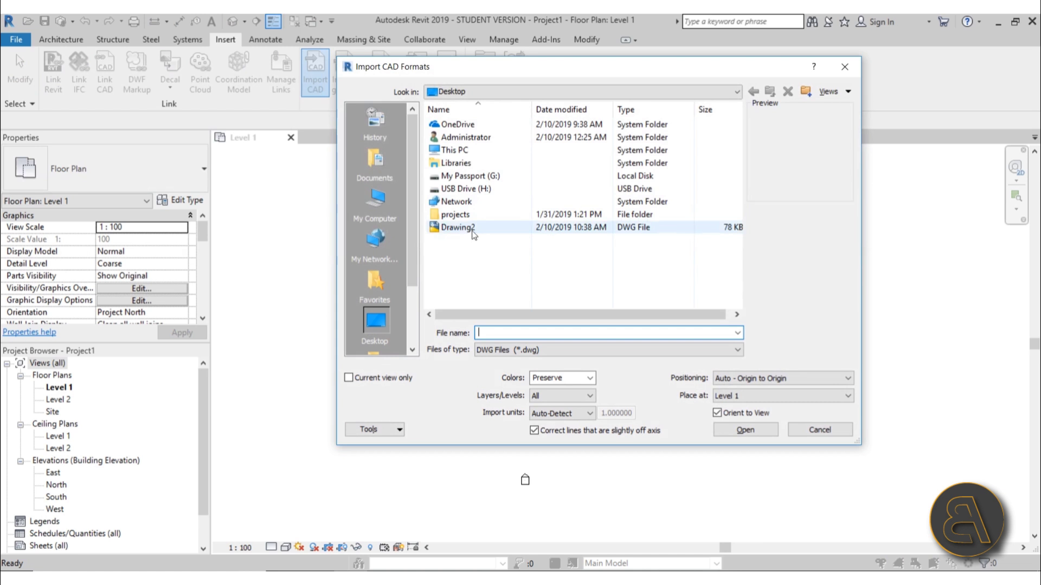
pyautogui.click(470, 230)
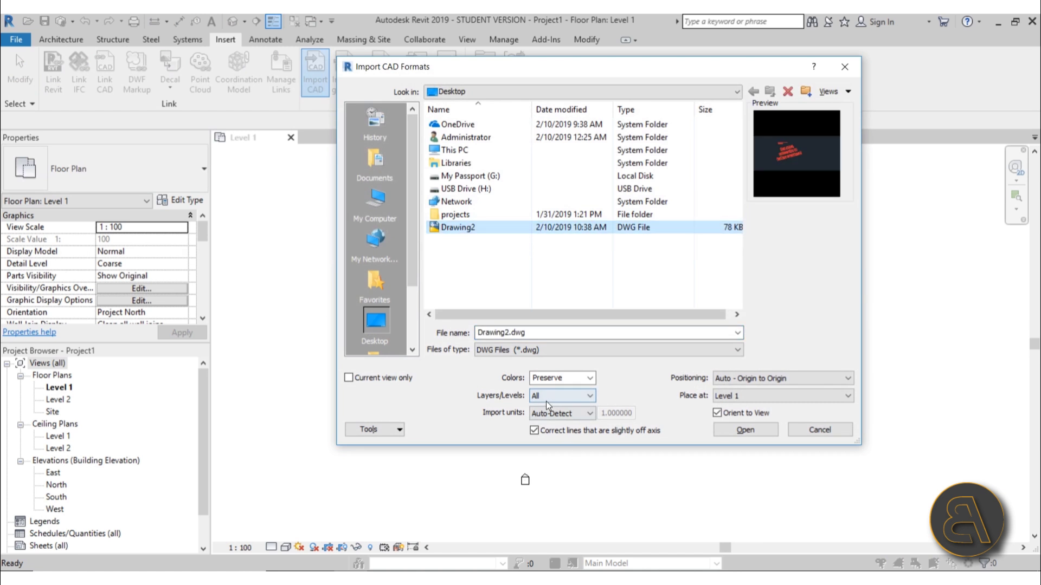
pyautogui.click(558, 413)
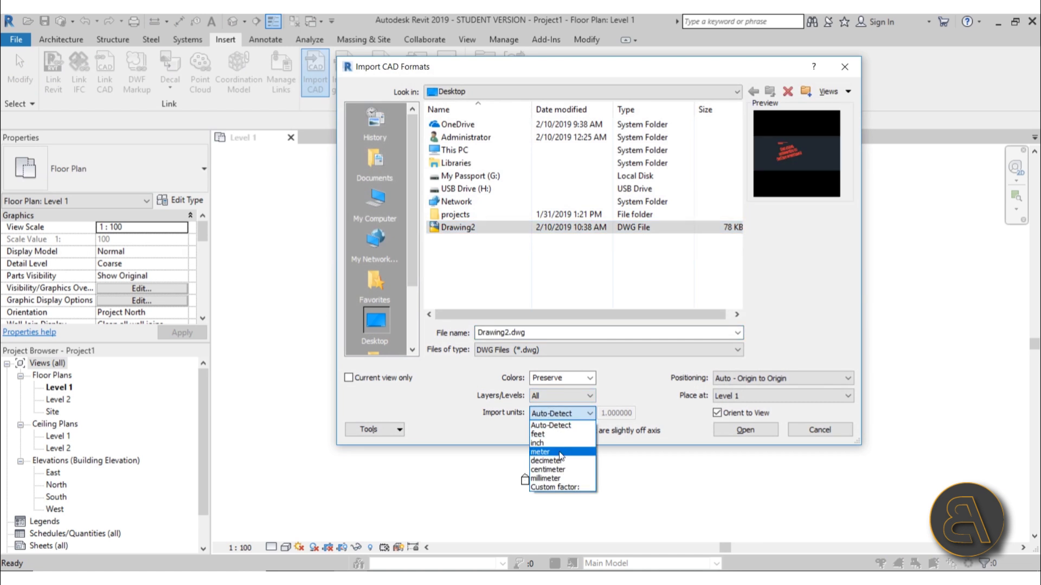
pyautogui.click(560, 455)
pyautogui.click(765, 431)
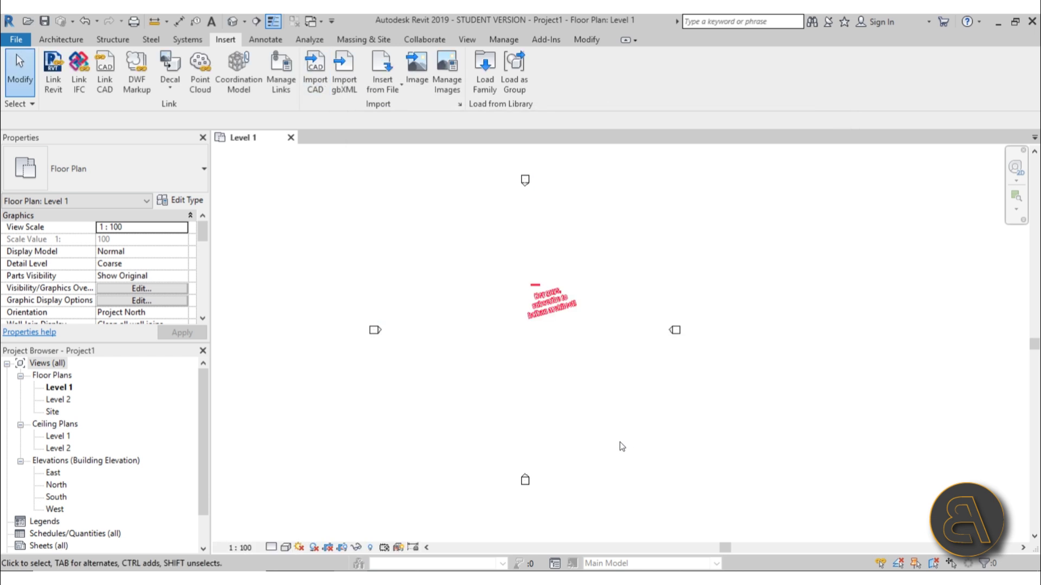
# - Unpin the imported Drawing2.dwg in the Level 1 floor plan and select it again
pyautogui.click(553, 304)
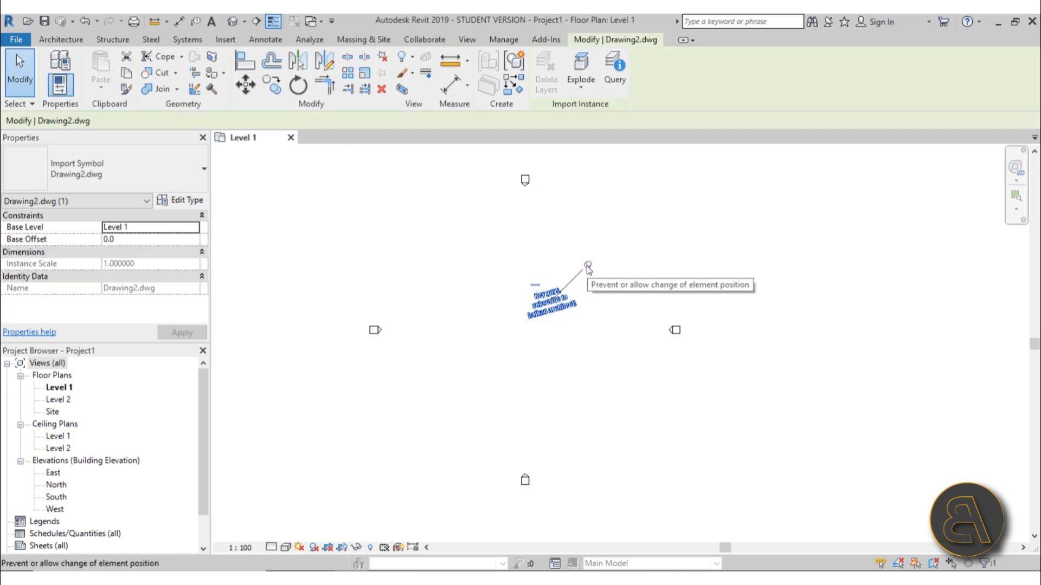
pyautogui.click(611, 348)
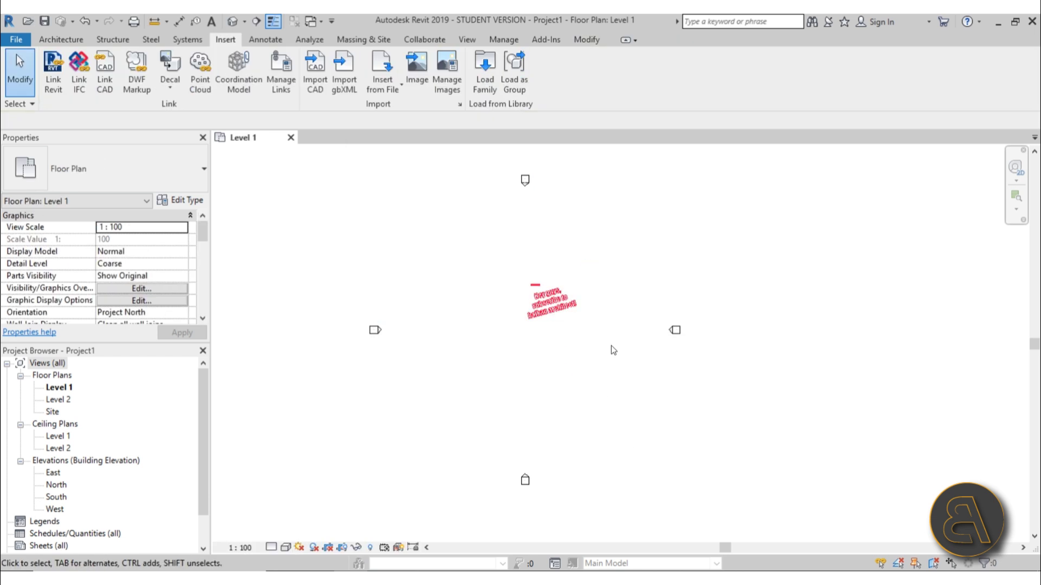
pyautogui.click(553, 313)
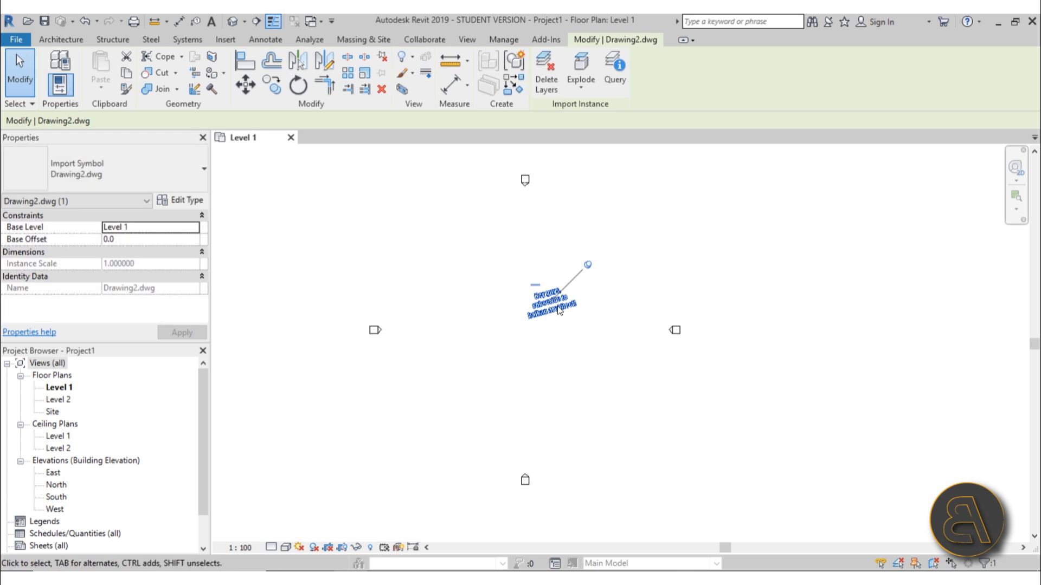
# - Move the imported Drawing2.dwg toward the middle of the elevation markers and enlarge it with the graphical Scale tool
pyautogui.moveTo(558, 310); pyautogui.dragTo(534, 335)
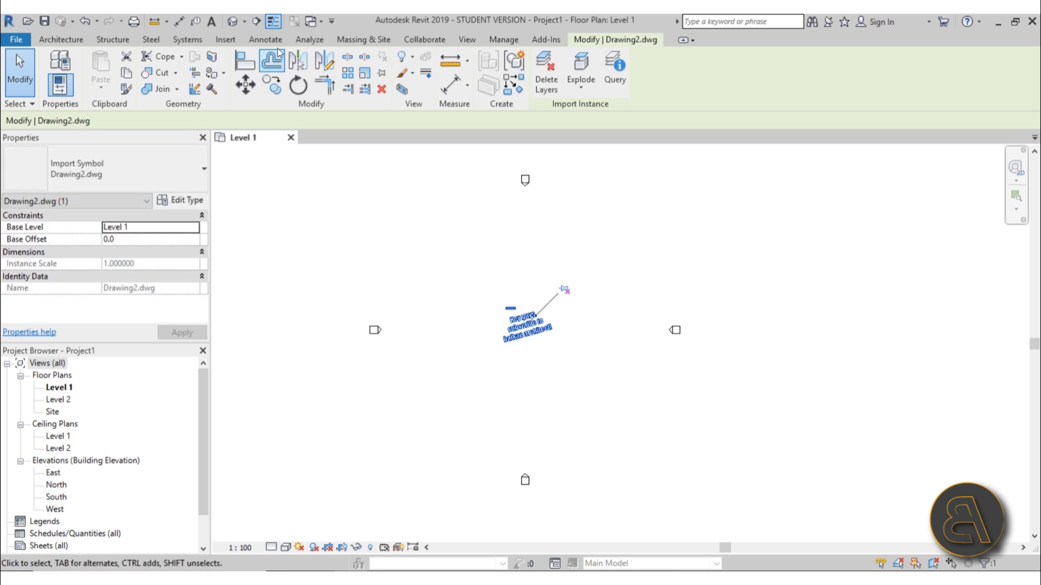
pyautogui.click(364, 72)
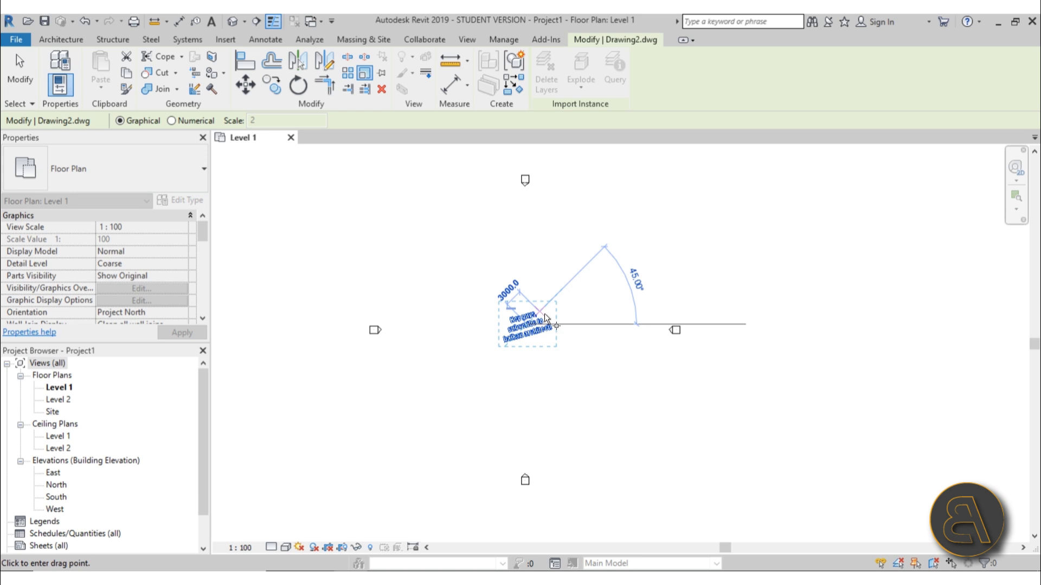
pyautogui.click(546, 319)
pyautogui.click(616, 274)
pyautogui.click(681, 437)
pyautogui.scroll(1, 542, 289)
pyautogui.scroll(1, 542, 289)
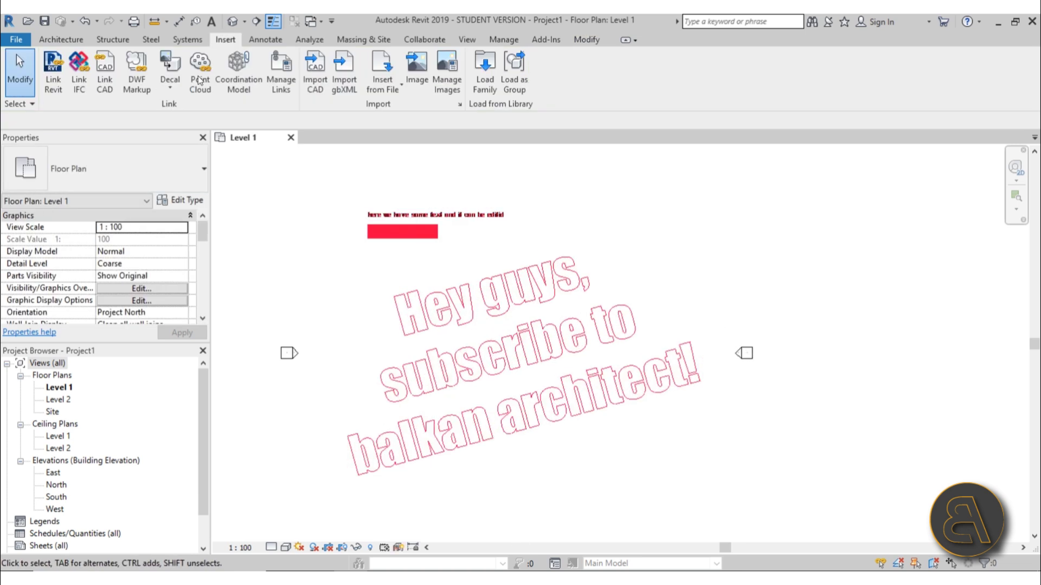
# - Trace the straight edges of the letter y in "guys" with Basic Wall Generic - 200mm walls by picking the imported lines
pyautogui.click(57, 36)
pyautogui.click(54, 60)
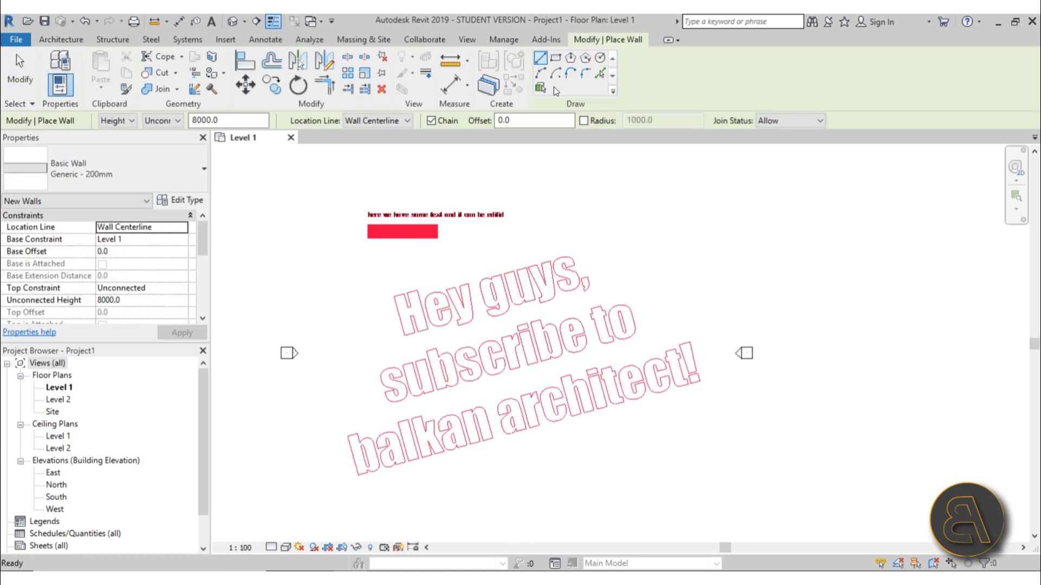
pyautogui.scroll(2, 542, 282)
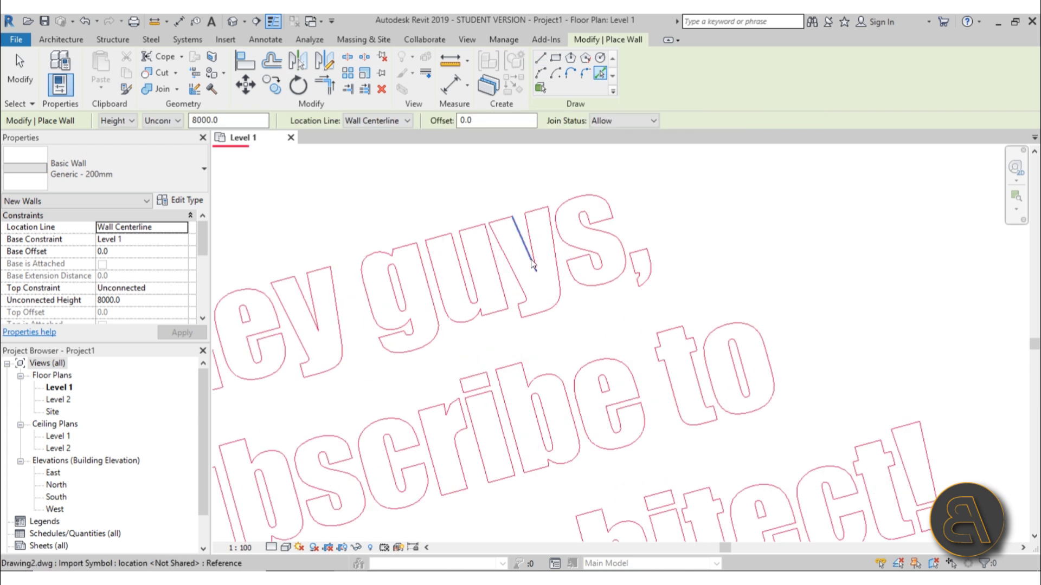
pyautogui.click(529, 263)
pyautogui.scroll(1, 535, 225)
pyautogui.click(519, 226)
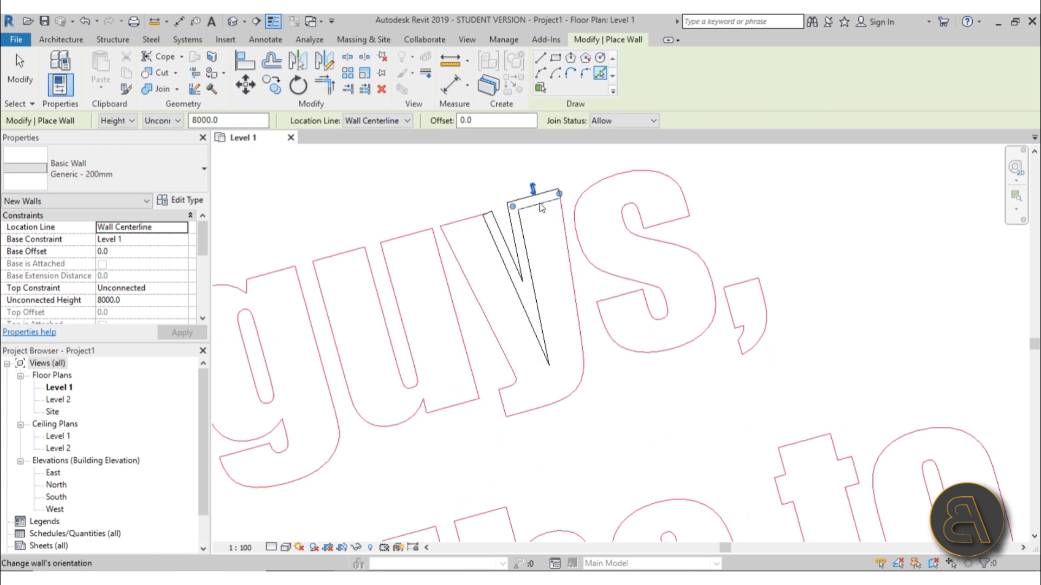
pyautogui.click(539, 202)
pyautogui.click(572, 260)
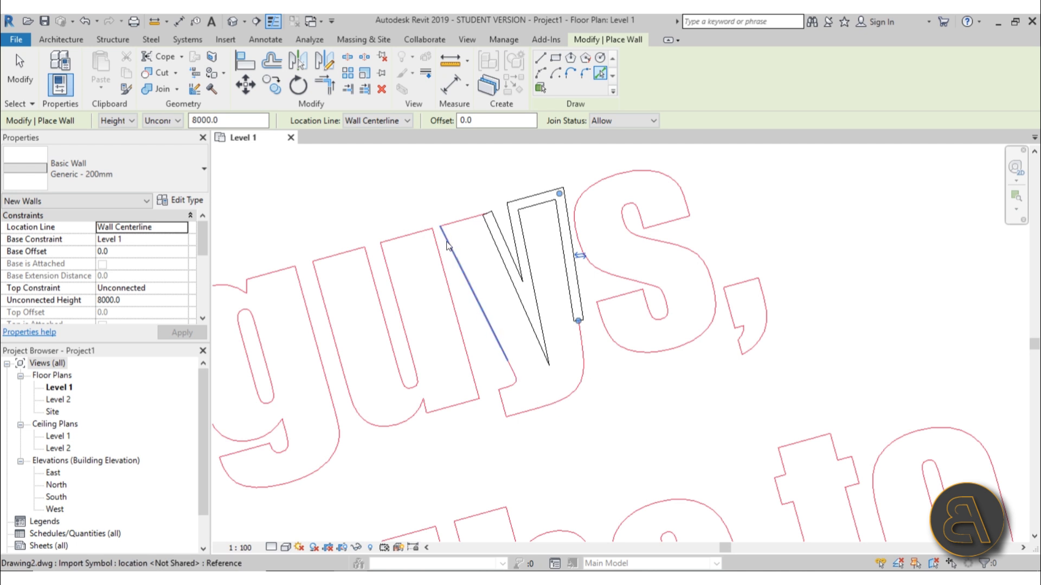
pyautogui.click(476, 292)
pyautogui.click(463, 218)
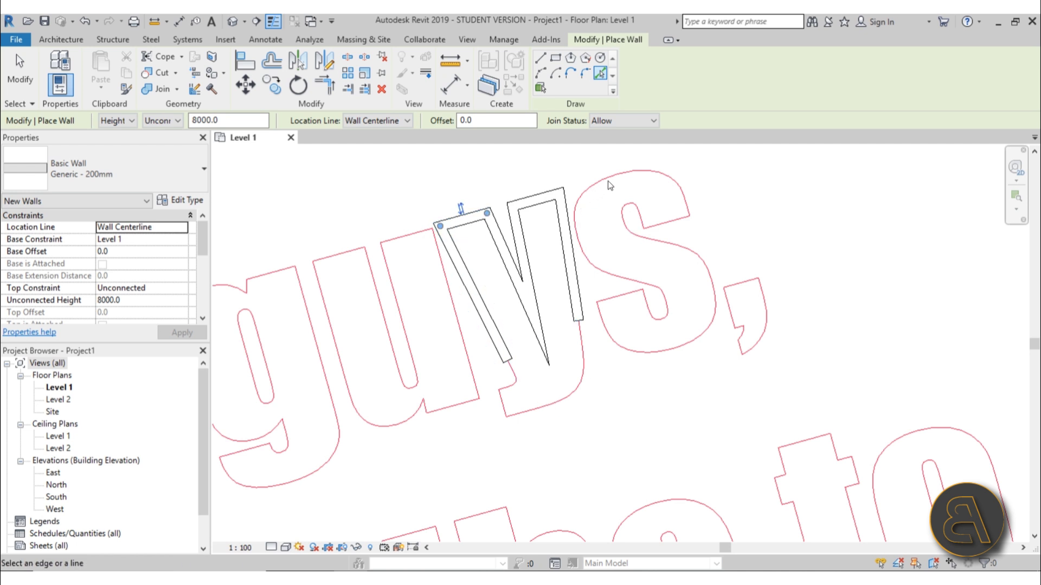
pyautogui.scroll(-5, 486, 275)
pyautogui.press('Escape')
pyautogui.press('Escape')
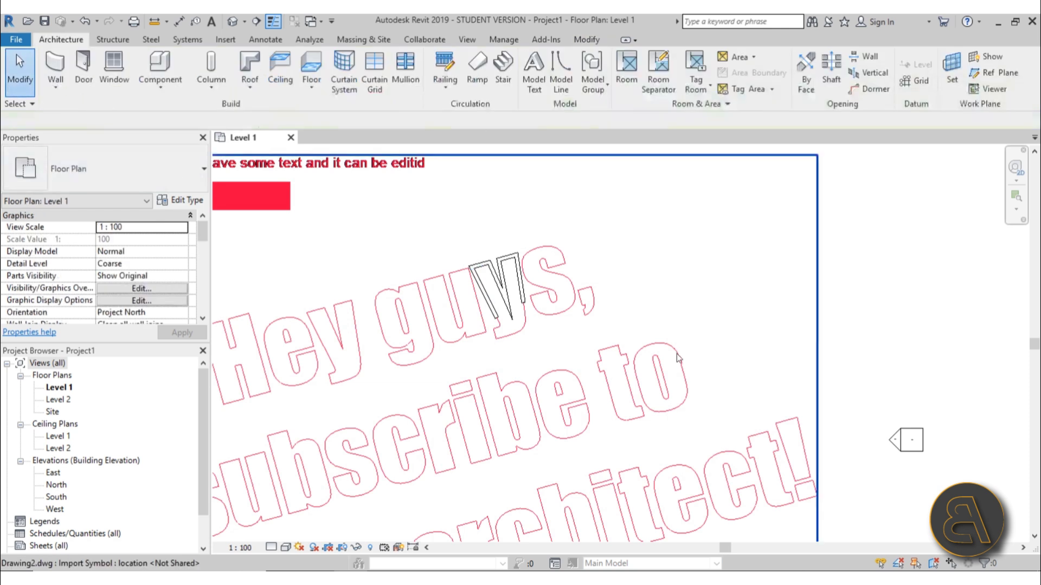
# - Select all the walls traced over the letter y and delete them, keeping the imported drawing
pyautogui.scroll(-3, 678, 358)
pyautogui.scroll(-2, 513, 288)
pyautogui.moveTo(539, 239); pyautogui.dragTo(504, 244, button='middle')
pyautogui.scroll(2, 550, 405)
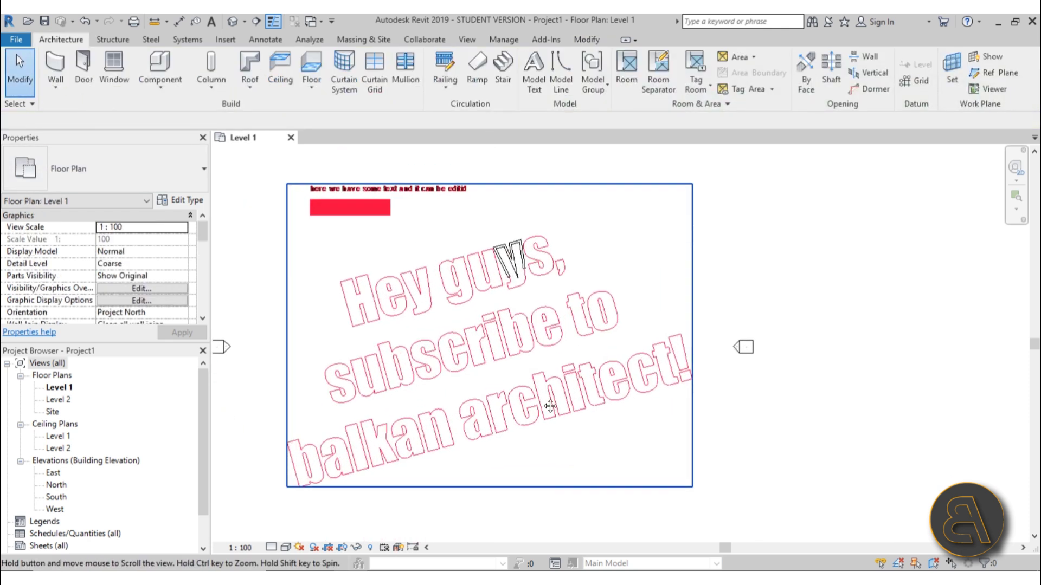
pyautogui.moveTo(551, 405); pyautogui.dragTo(537, 401, button='middle')
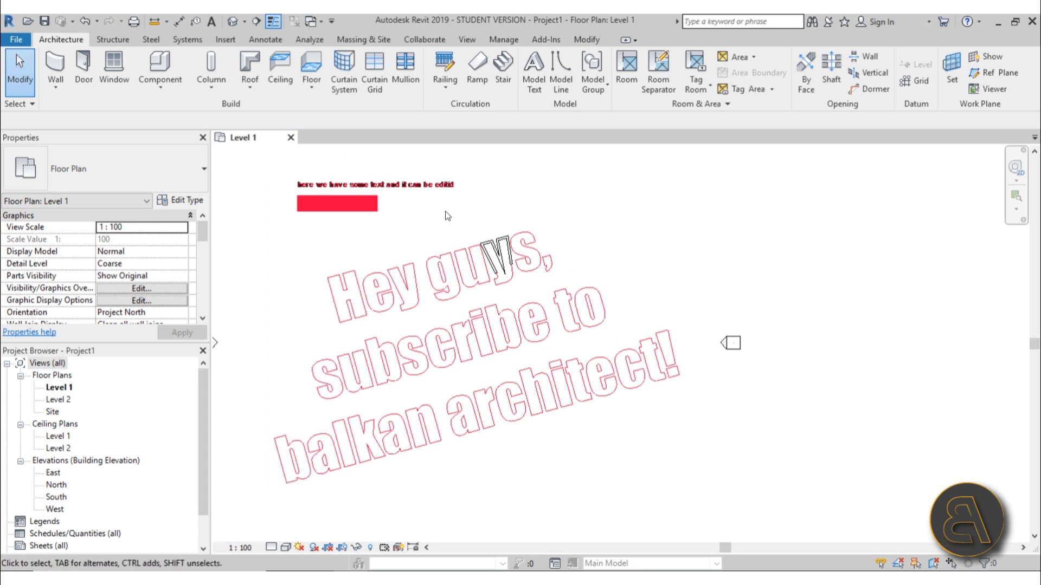
pyautogui.moveTo(450, 162); pyautogui.dragTo(546, 311)
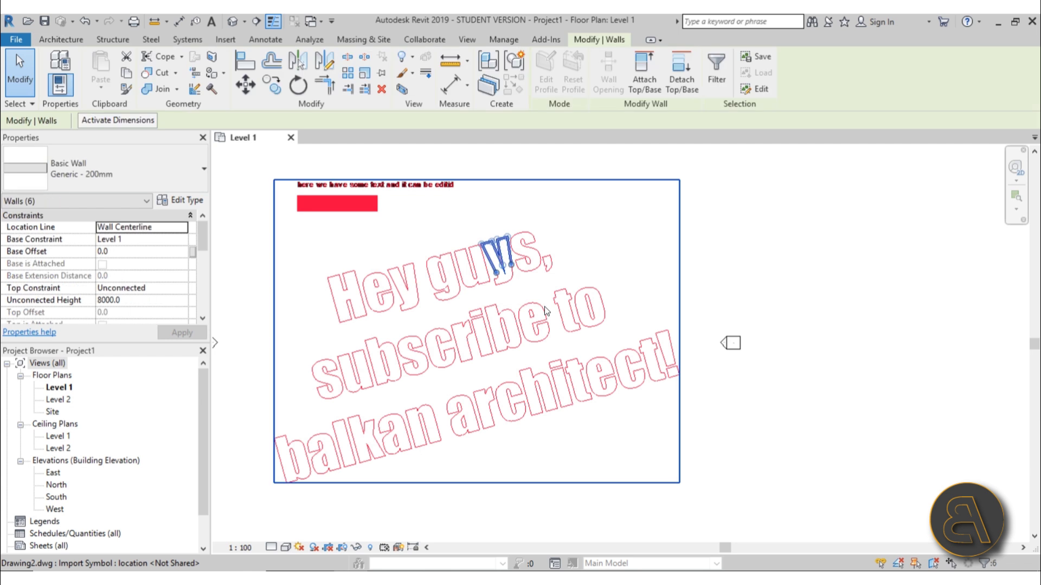
pyautogui.press('Delete')
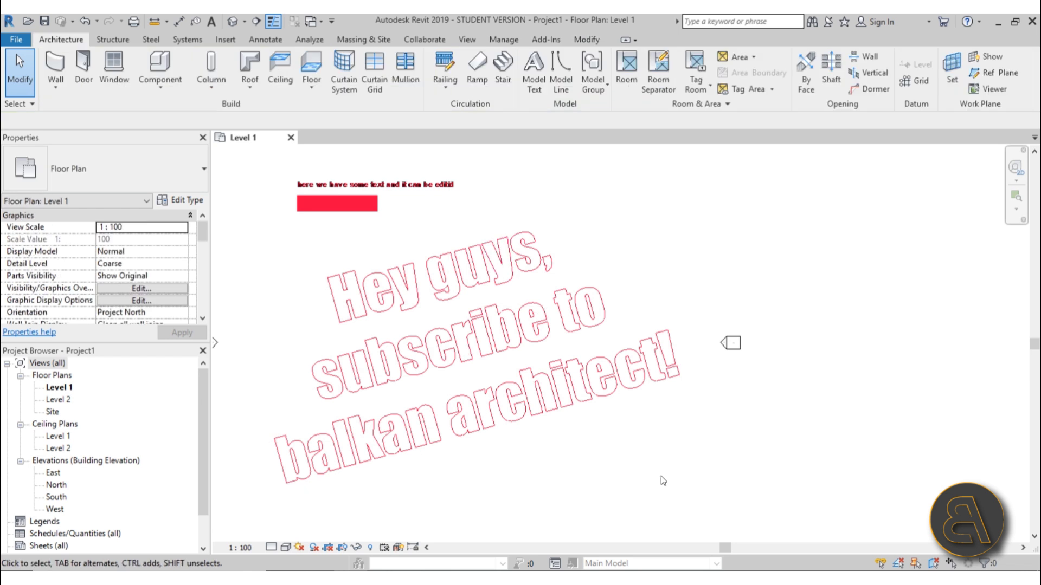